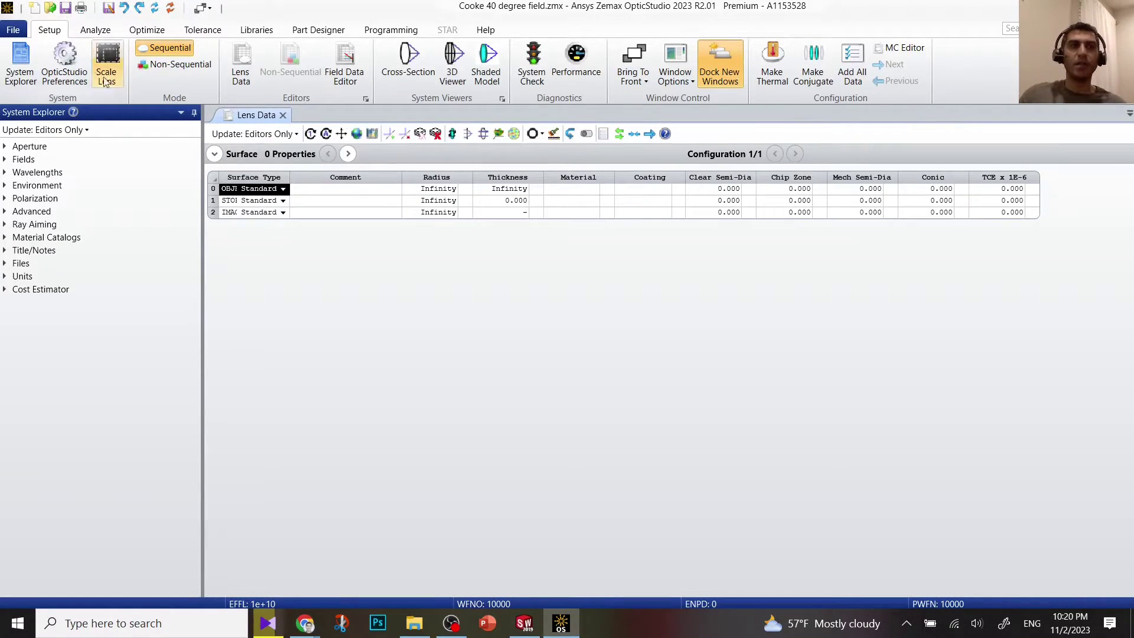
- Open the Cooke 40 degree field lens from Samples > Sequential > Objectives
{"action": "left_click", "coordinate": [13, 31]}
{"action": "left_click", "coordinate": [52, 56]}
{"action": "double_click", "coordinate": [177, 219]}
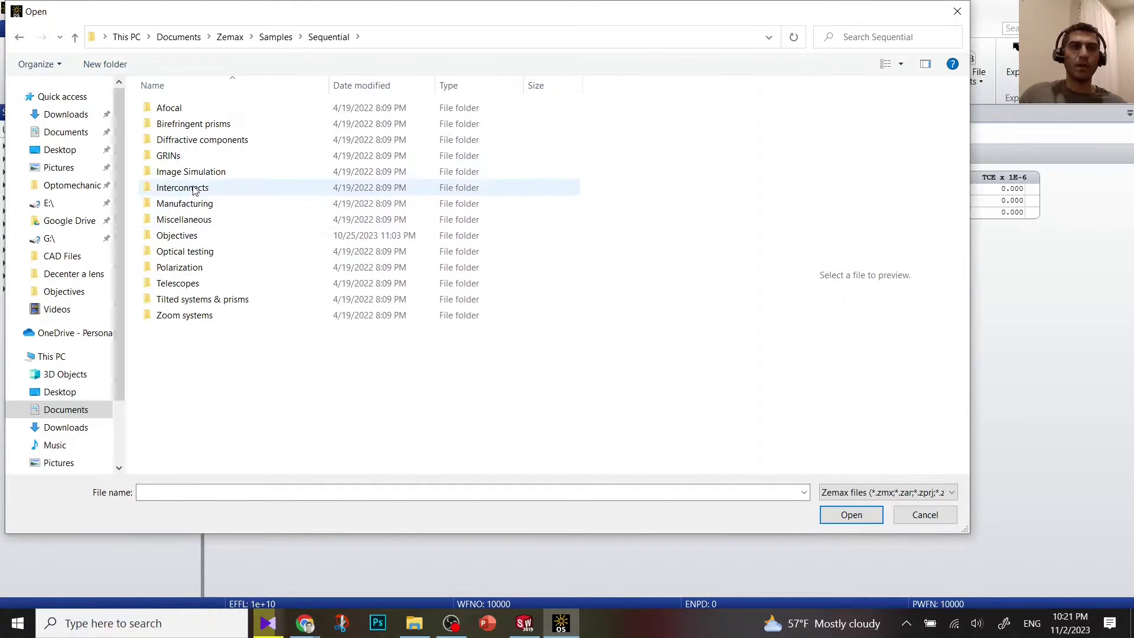
{"action": "double_click", "coordinate": [177, 235]}
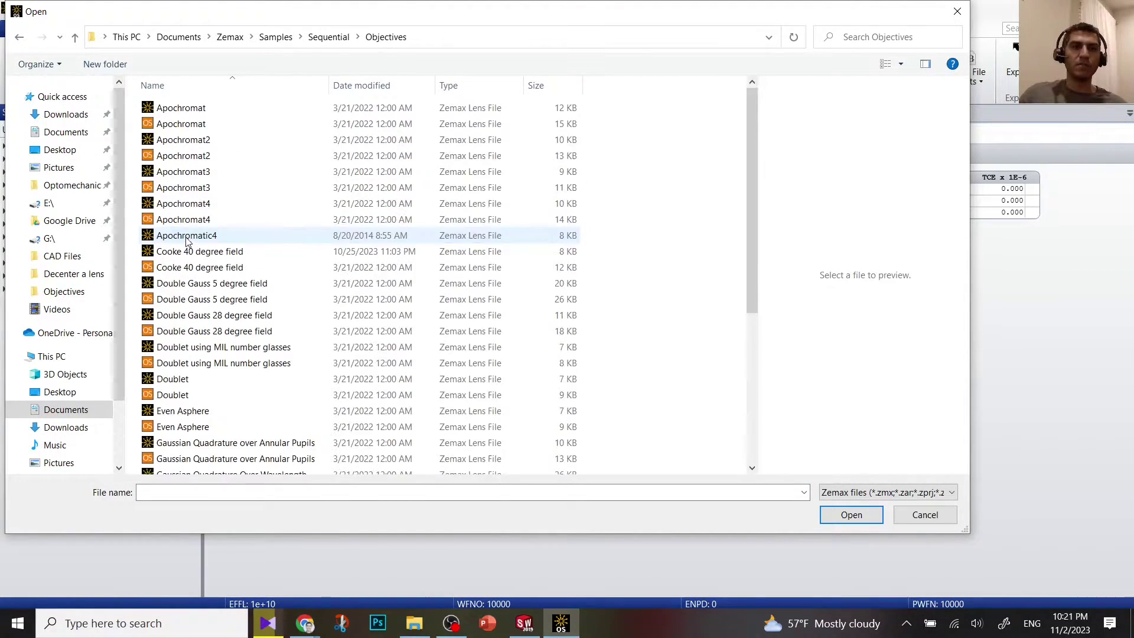
{"action": "left_click", "coordinate": [206, 252]}
{"action": "left_click", "coordinate": [852, 515]}
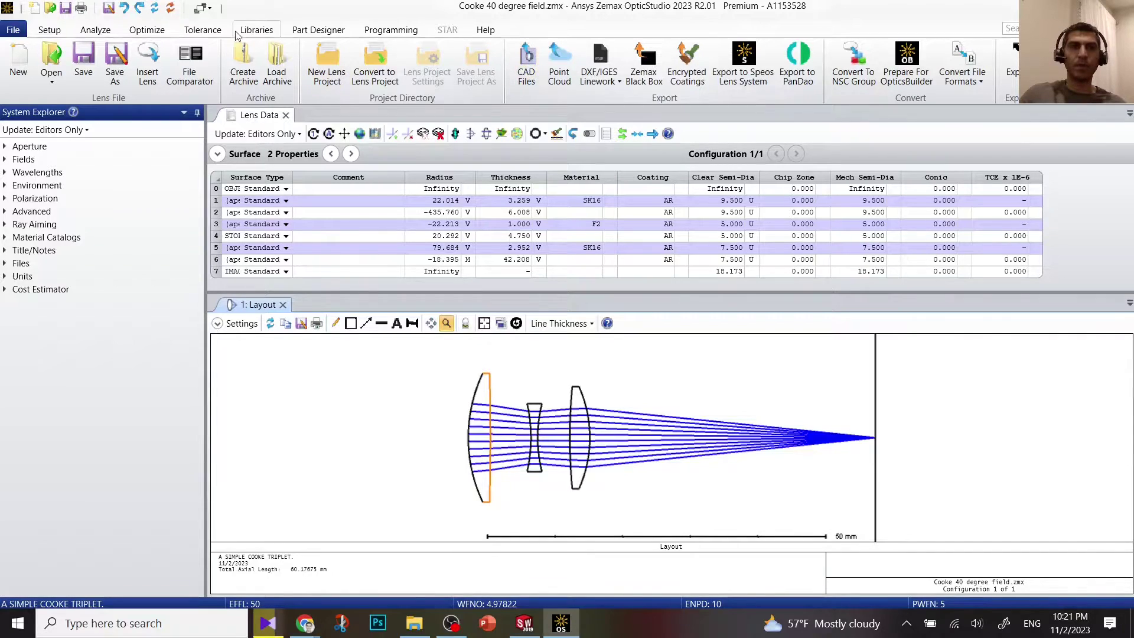
- Open a 3D Shaded Model of the Cooke triplet and rotate it
{"action": "left_click", "coordinate": [49, 29]}
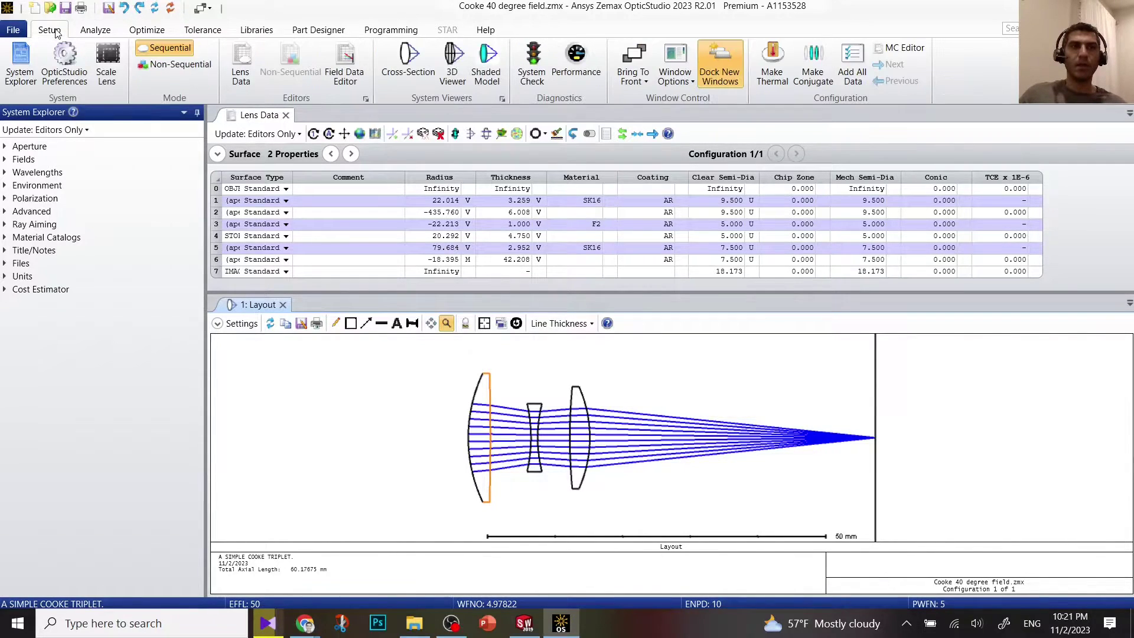
{"action": "left_click", "coordinate": [494, 86]}
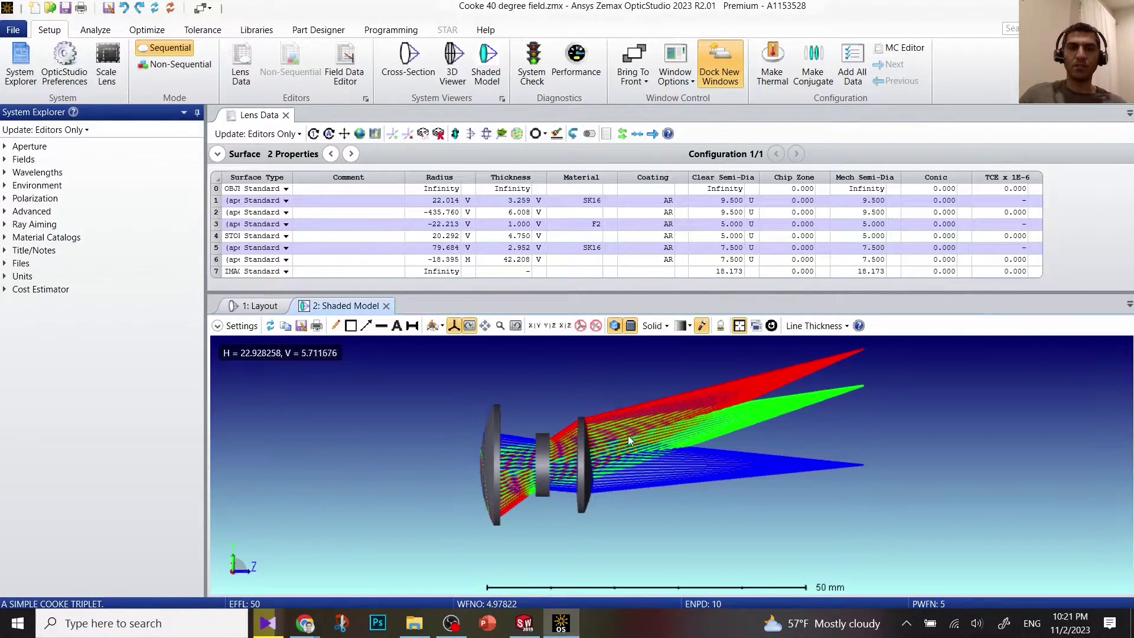
{"action": "mouse_move", "coordinate": [599, 442]}
{"action": "left_mouse_down"}
{"action": "mouse_move", "coordinate": [629, 462]}
{"action": "mouse_move", "coordinate": [648, 456]}
{"action": "left_mouse_up"}
- Insert a new surface after OBJ with thickness 10
{"action": "left_click", "coordinate": [232, 189]}
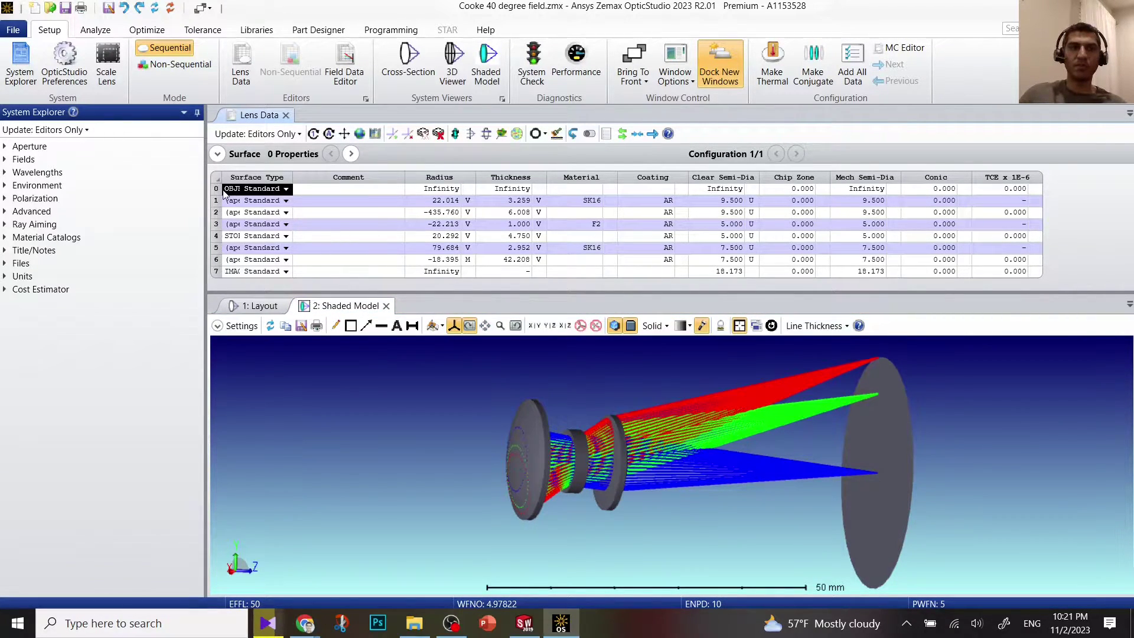
{"action": "left_click", "coordinate": [216, 189]}
{"action": "right_click", "coordinate": [216, 190]}
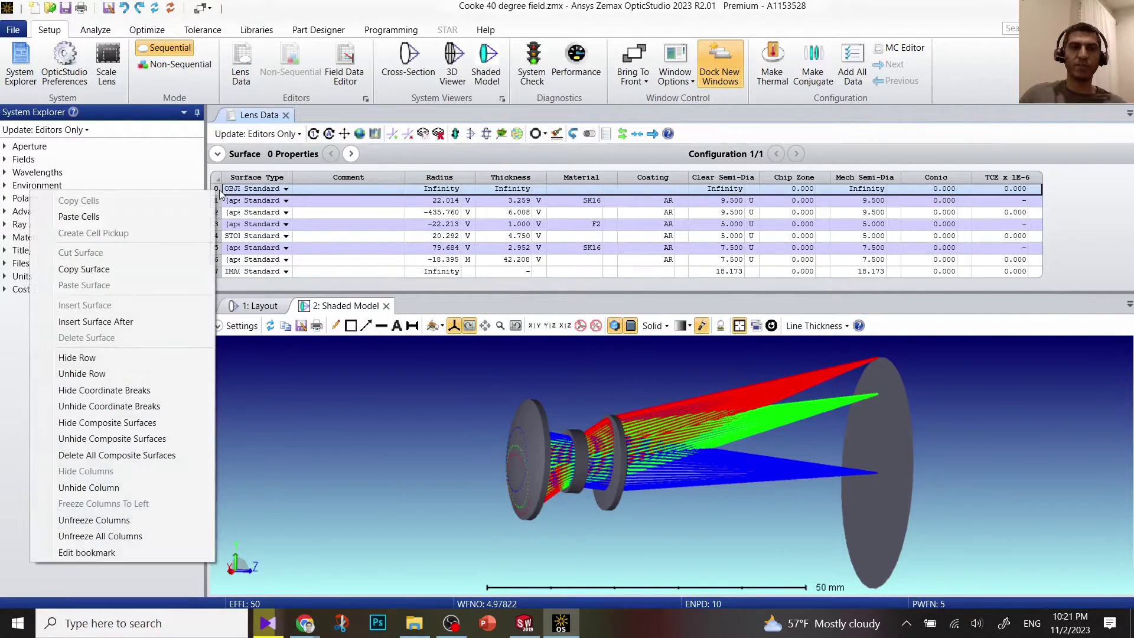
{"action": "left_click", "coordinate": [157, 322]}
{"action": "left_click", "coordinate": [498, 201]}
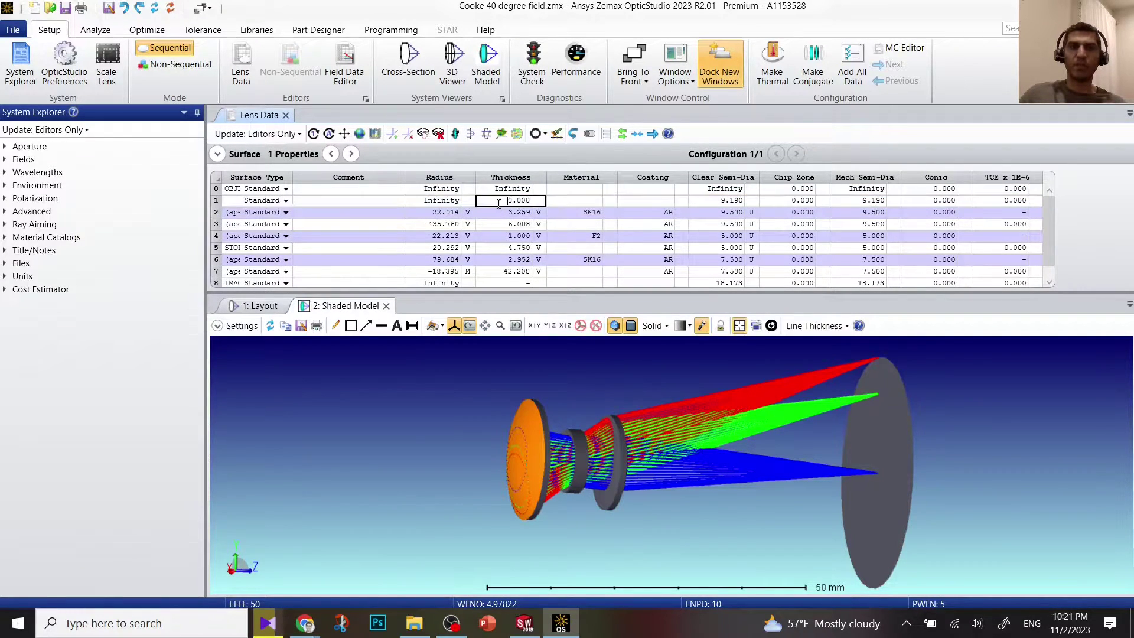
{"action": "type", "text": "10"}
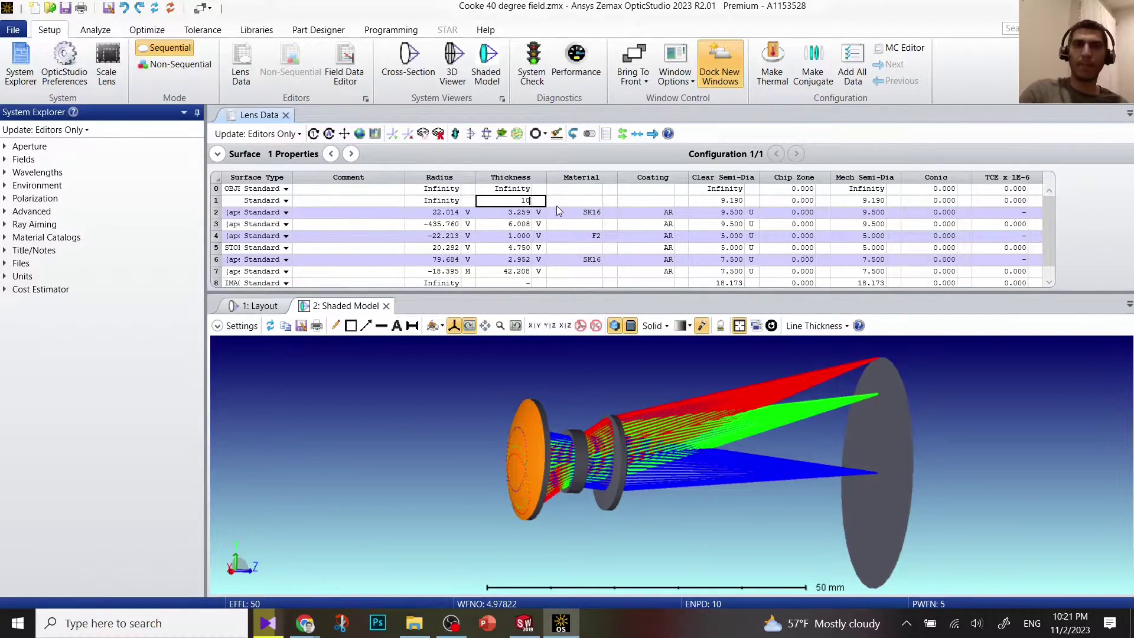
{"action": "key", "text": "Return"}
{"action": "left_click", "coordinate": [459, 423]}
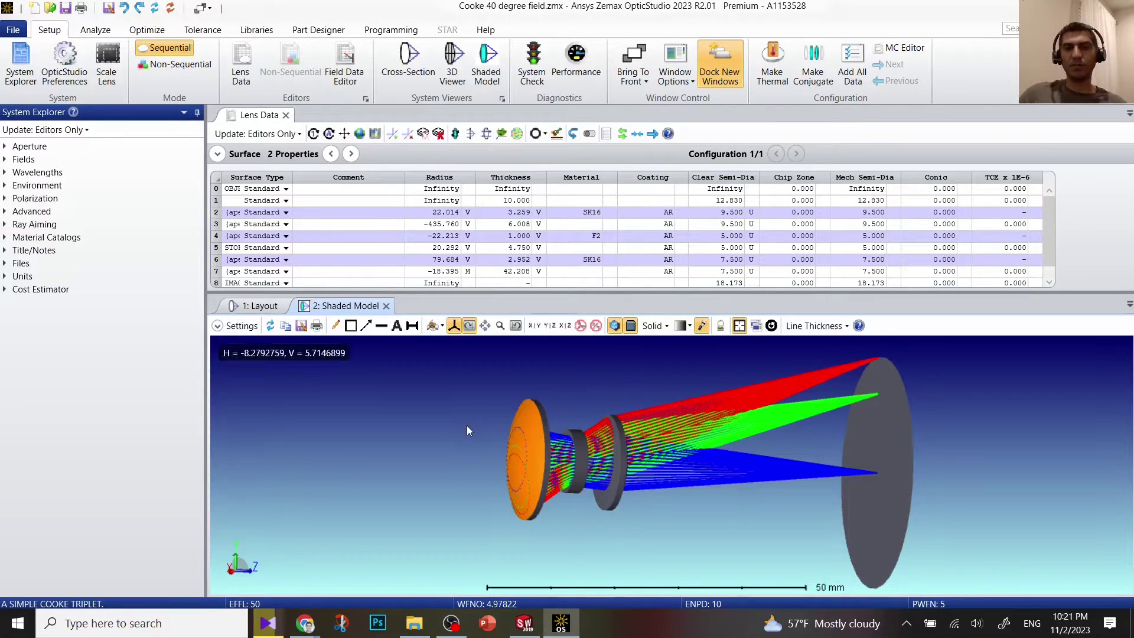
- Set the shaded model's First Surface to 1 and rotate to a side-on view
{"action": "left_click", "coordinate": [235, 325]}
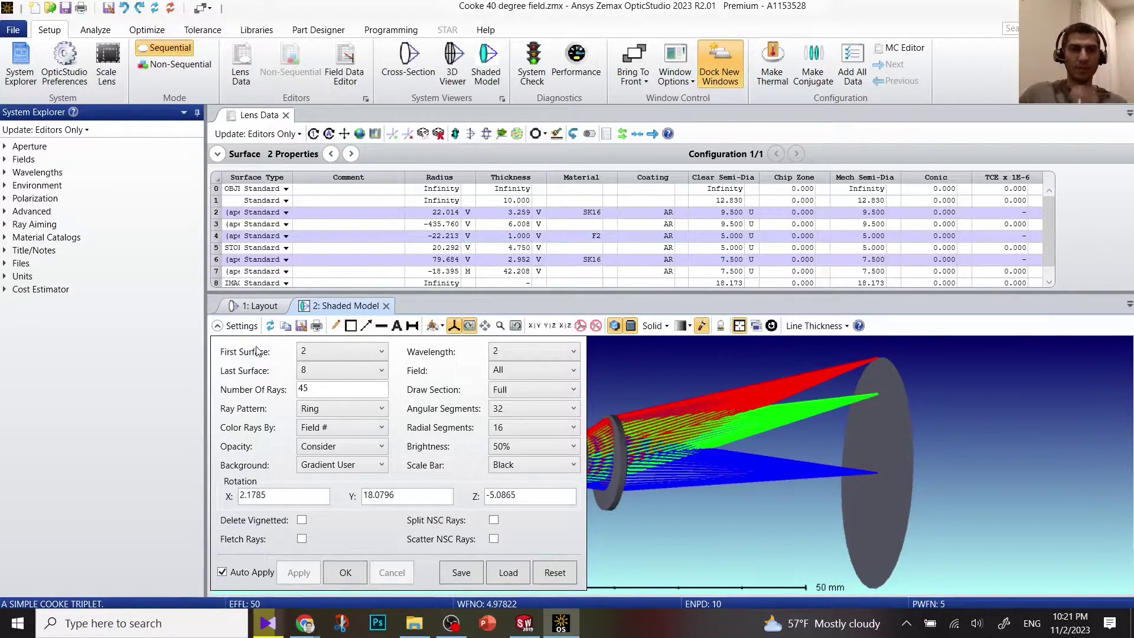
{"action": "left_click", "coordinate": [319, 357]}
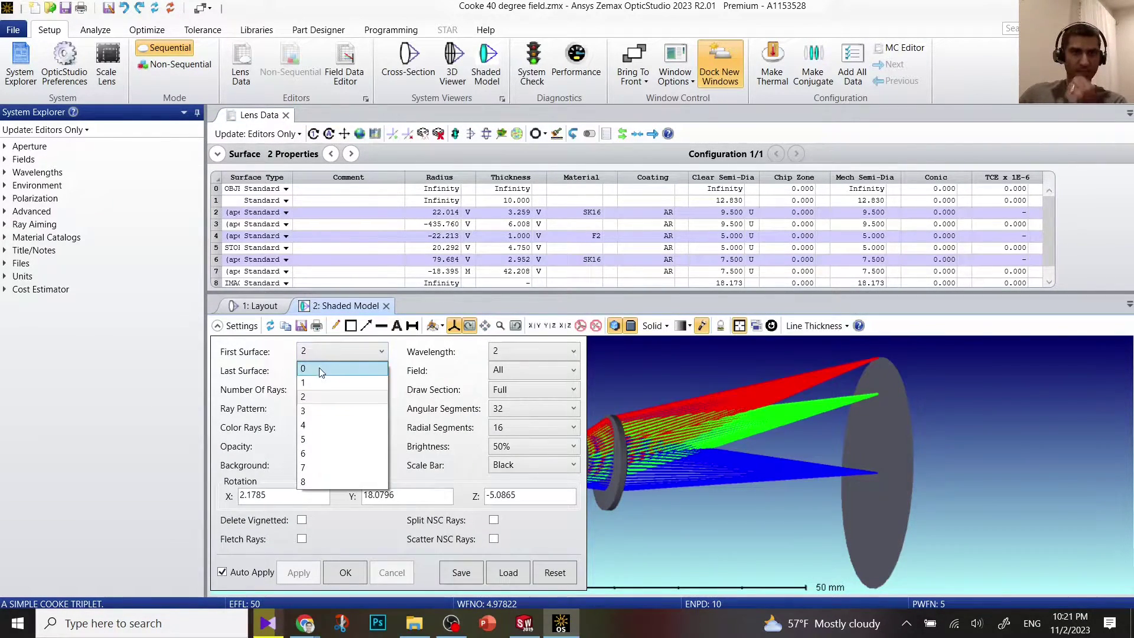
{"action": "left_click", "coordinate": [346, 572]}
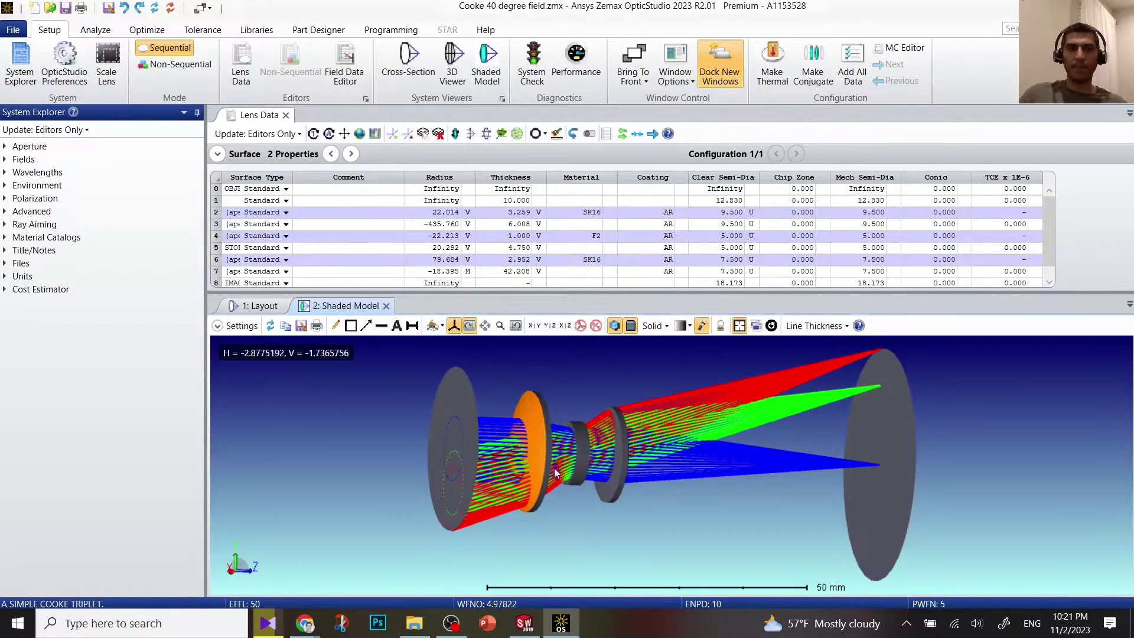
{"action": "left_click_drag", "start_coordinate": [566, 473], "coordinate": [447, 472]}
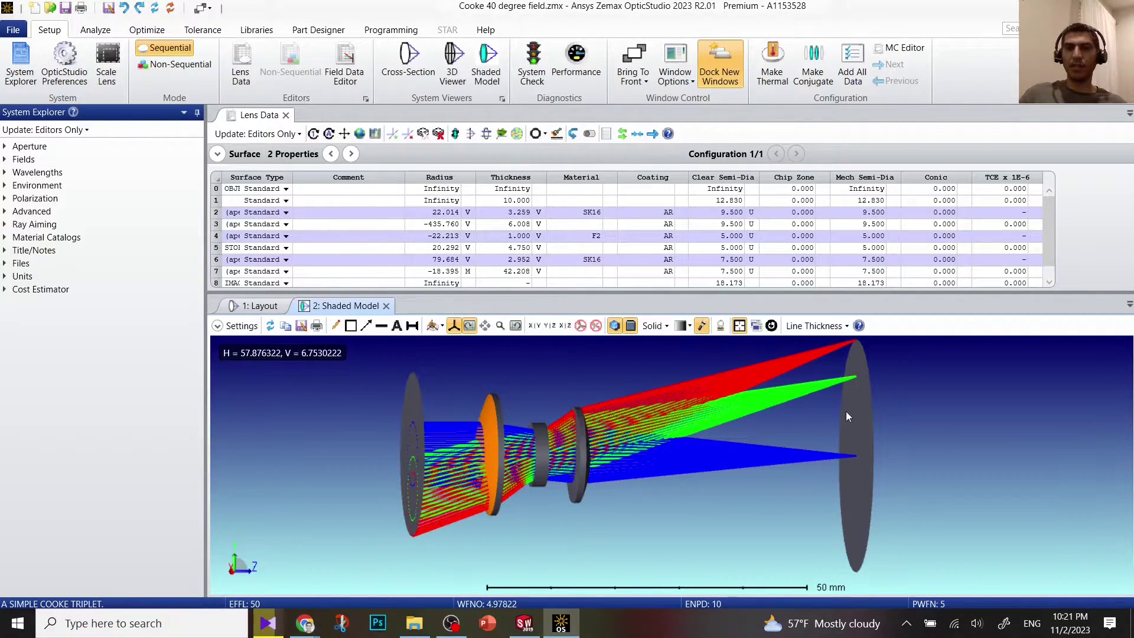
- Configure the CAD Files export for First Surface 0 and Last Surface 8
{"action": "left_click", "coordinate": [13, 30]}
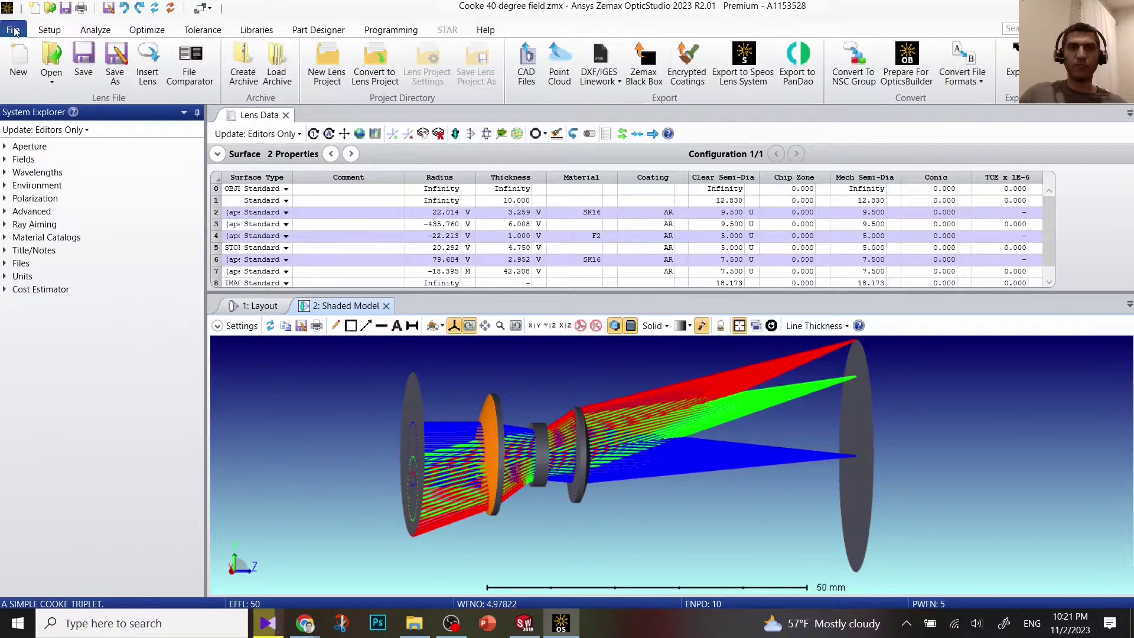
{"action": "left_click", "coordinate": [537, 69]}
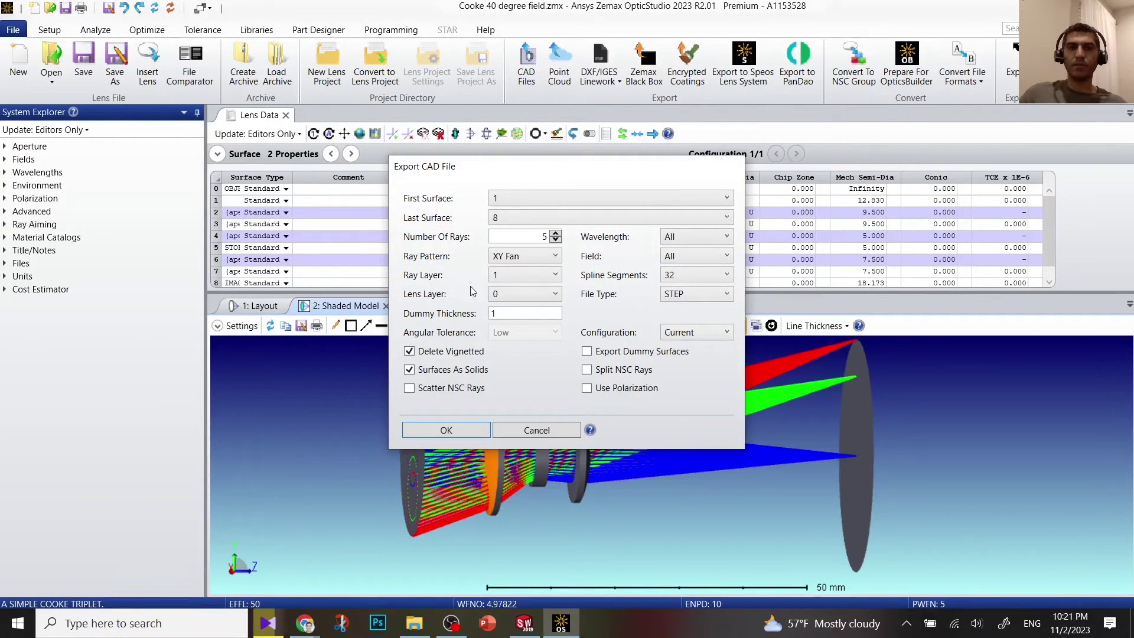
{"action": "left_click", "coordinate": [516, 199]}
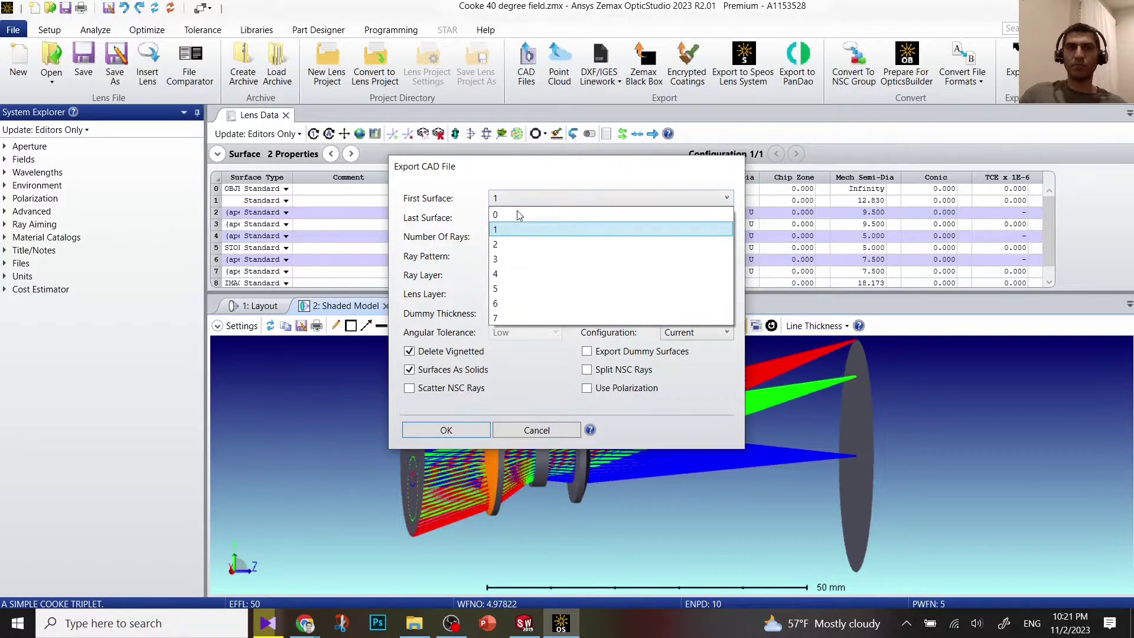
{"action": "left_click", "coordinate": [518, 214]}
{"action": "left_click", "coordinate": [512, 223]}
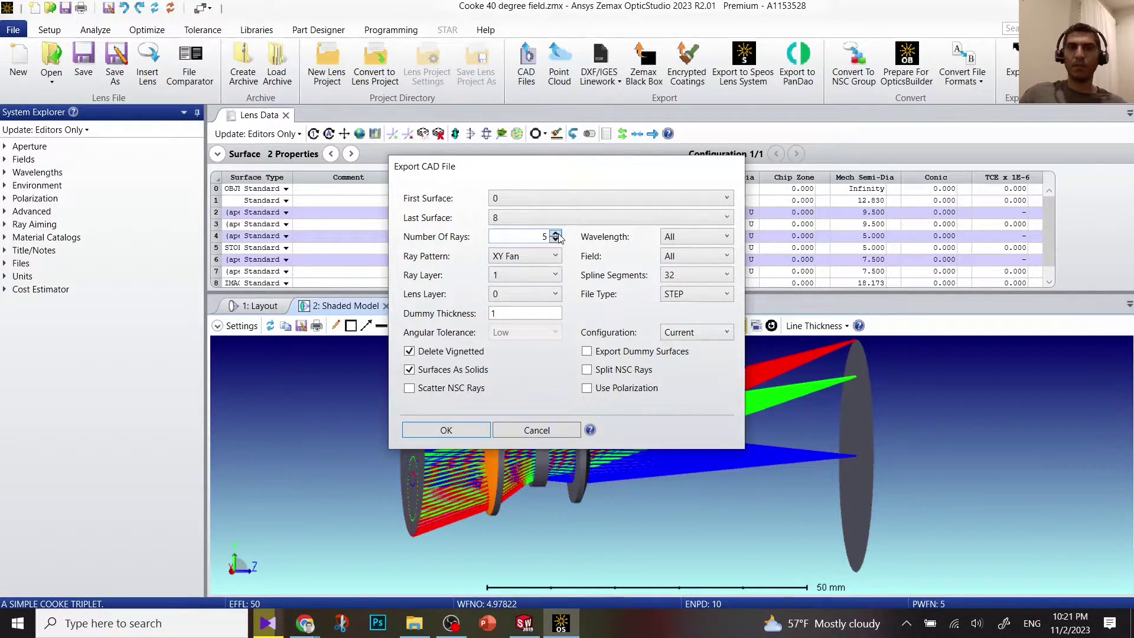
{"action": "left_click", "coordinate": [448, 431]}
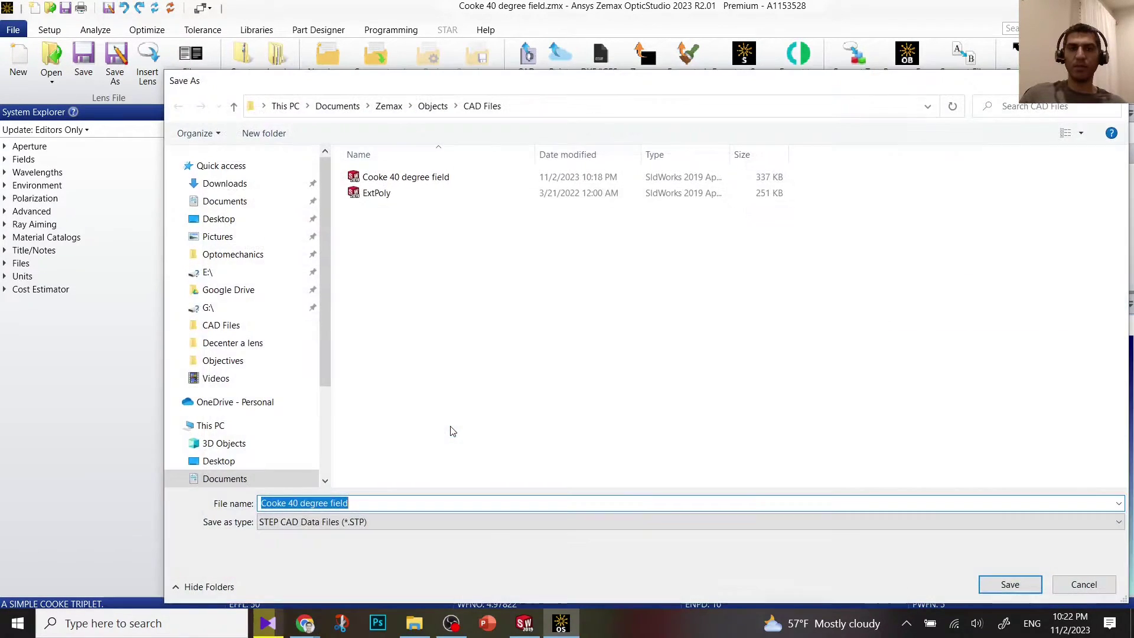
- Save the STEP export as Cooke 40 degree field, replacing the existing file
{"action": "left_click", "coordinate": [438, 183]}
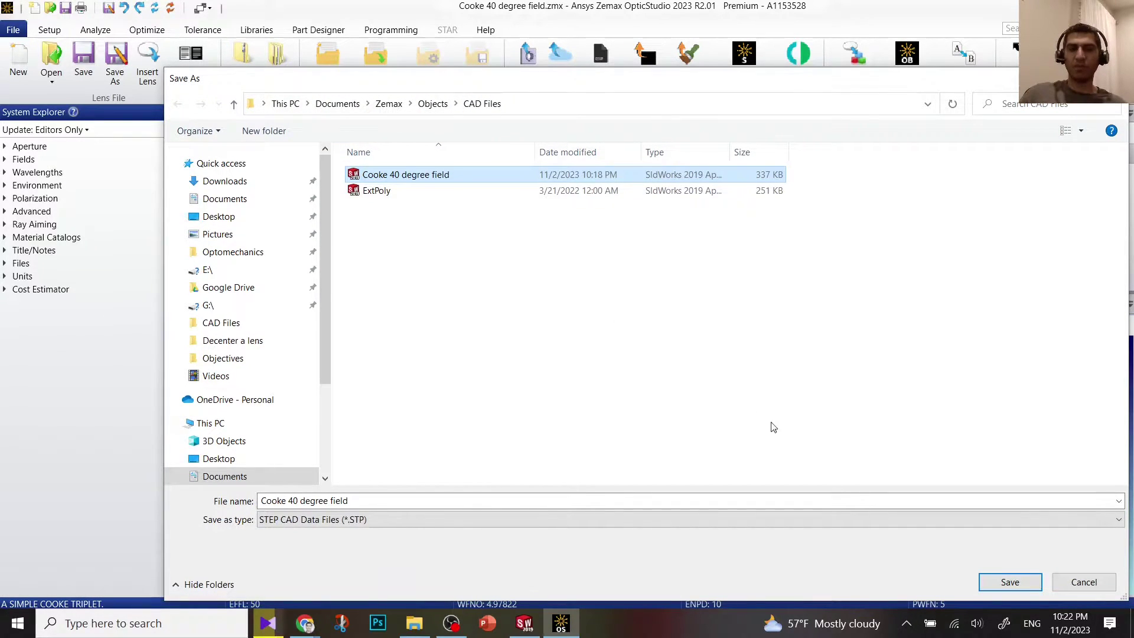
{"action": "left_click", "coordinate": [980, 578]}
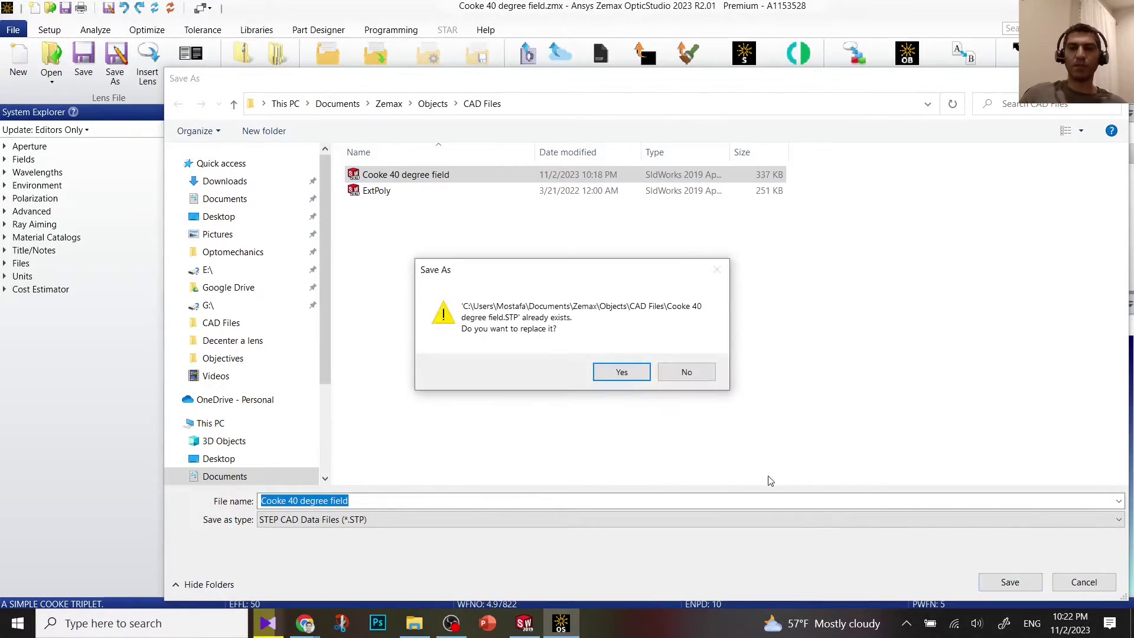
{"action": "left_click", "coordinate": [628, 375]}
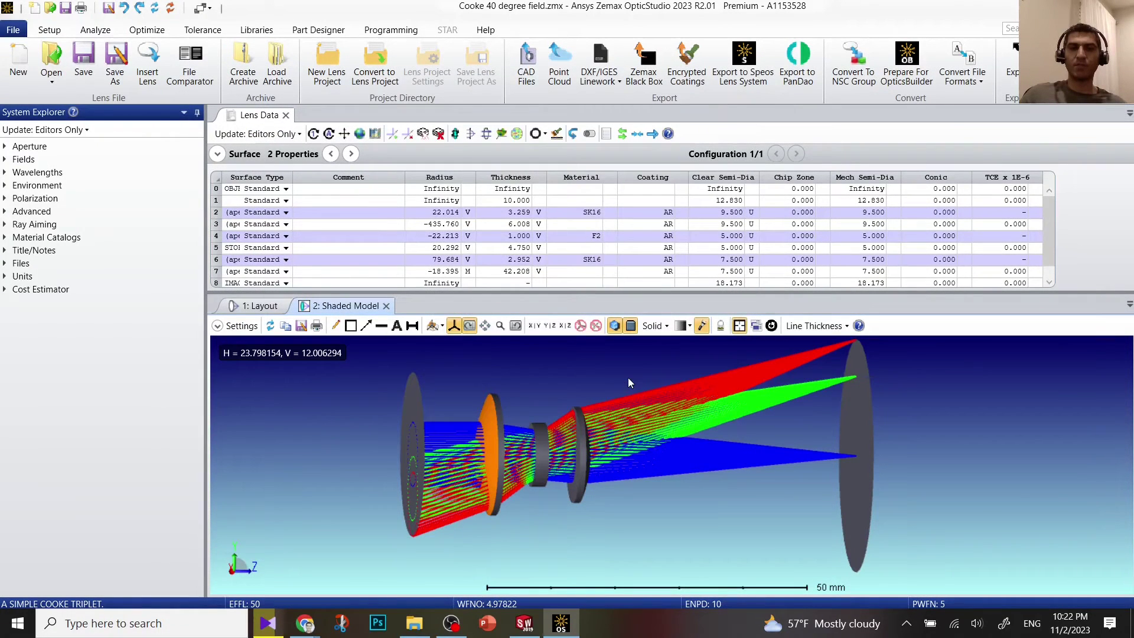
- Open the exported Cooke 40 degree field STEP file in SolidWorks
{"action": "left_click", "coordinate": [525, 623]}
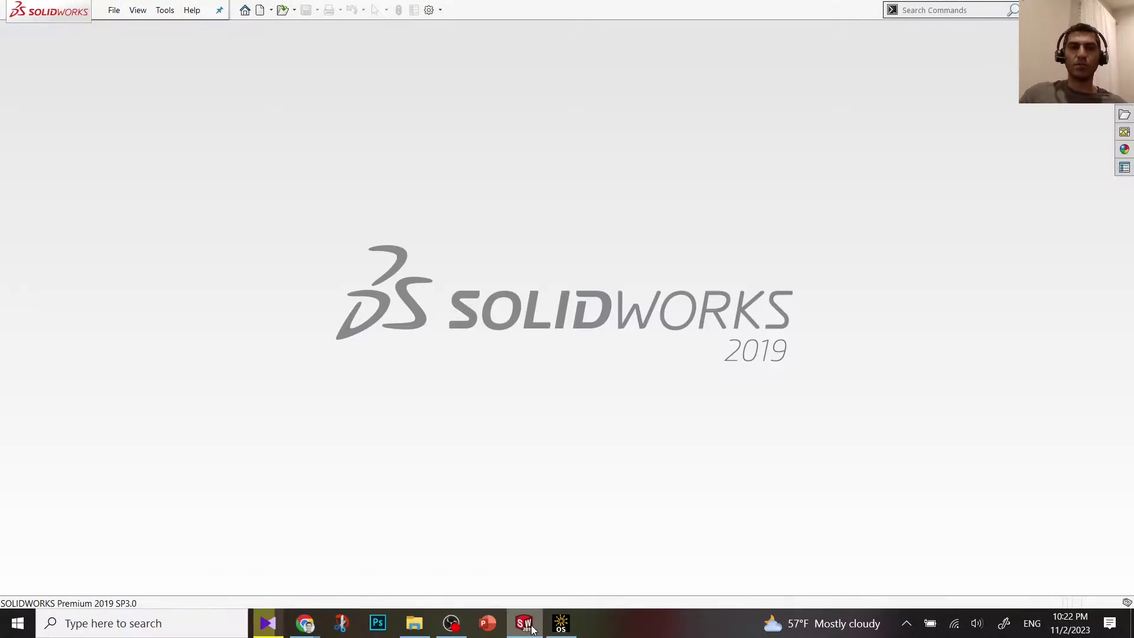
{"action": "left_click", "coordinate": [114, 12]}
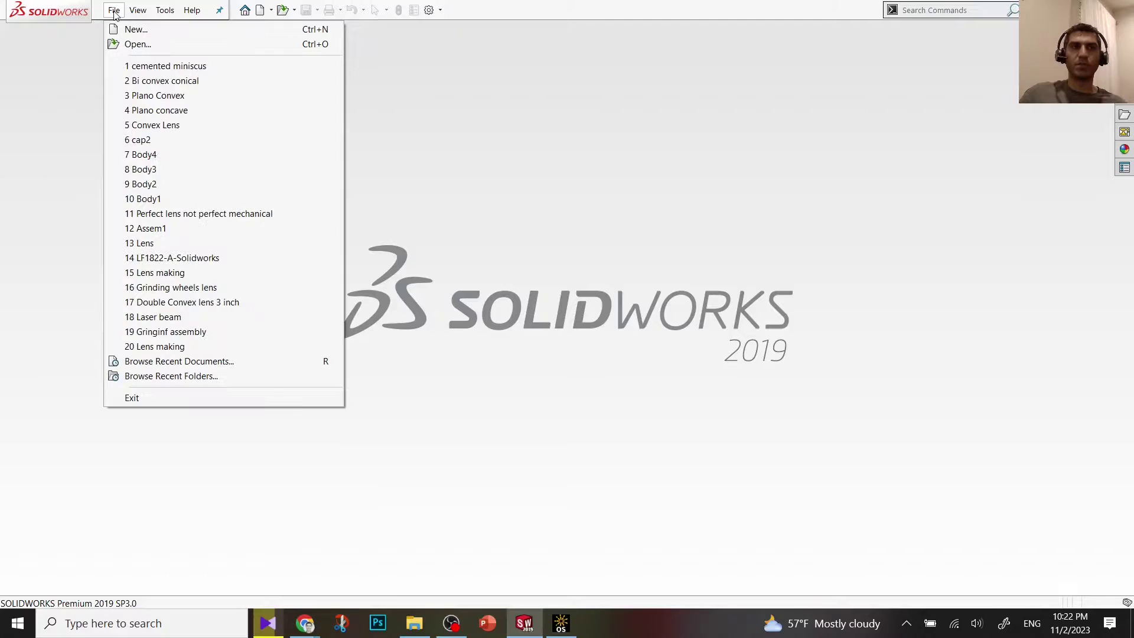
{"action": "left_click", "coordinate": [139, 43]}
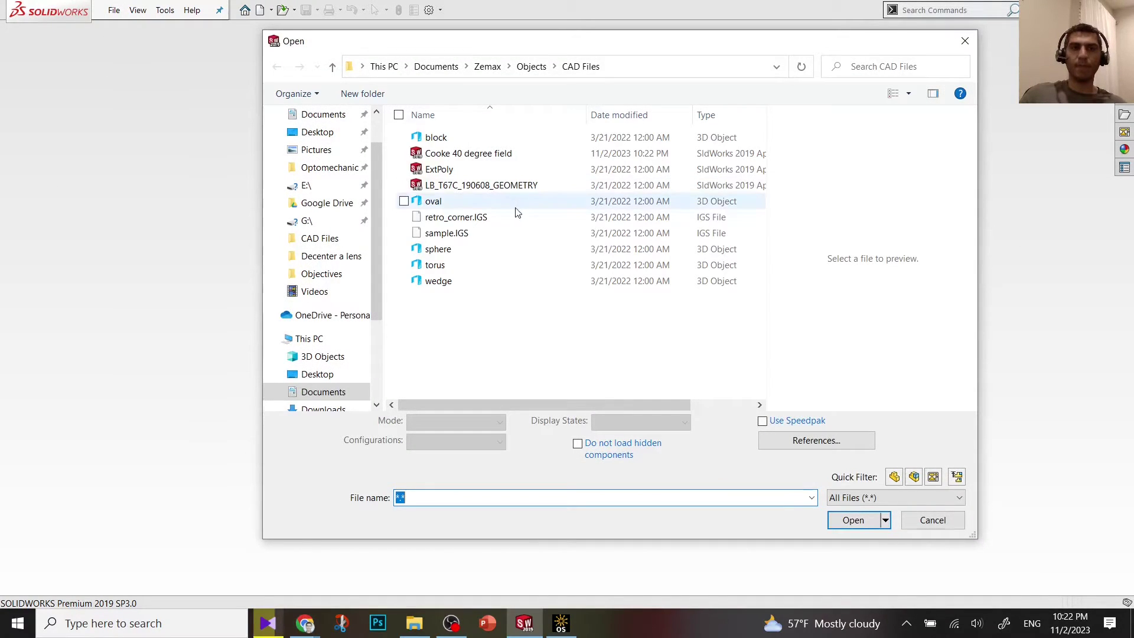
{"action": "double_click", "coordinate": [449, 153]}
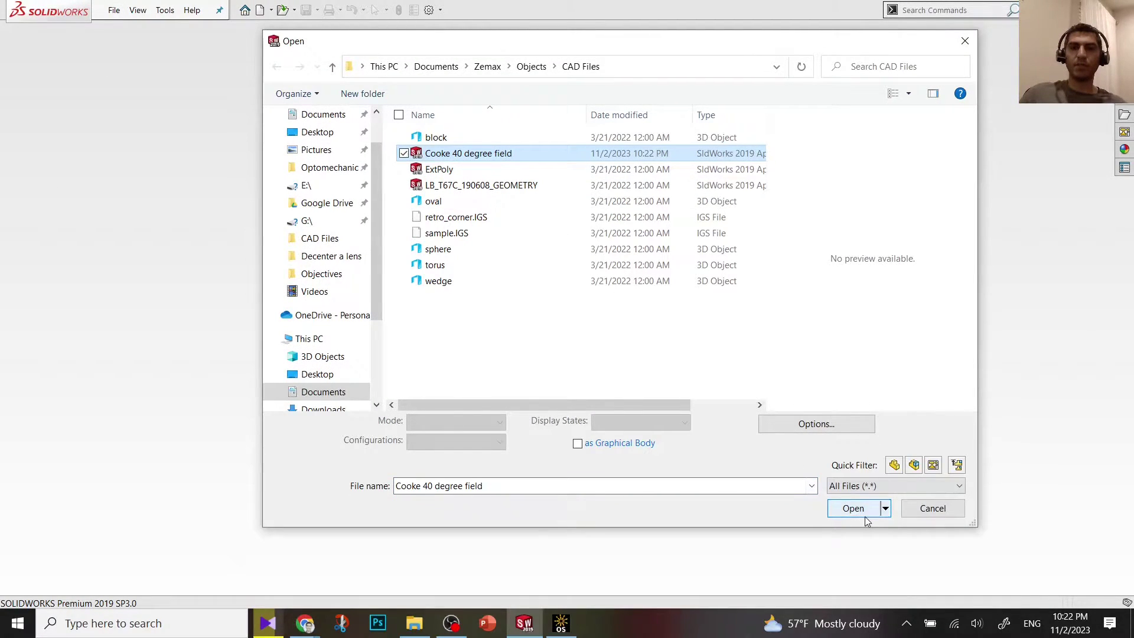
{"action": "left_click", "coordinate": [863, 515]}
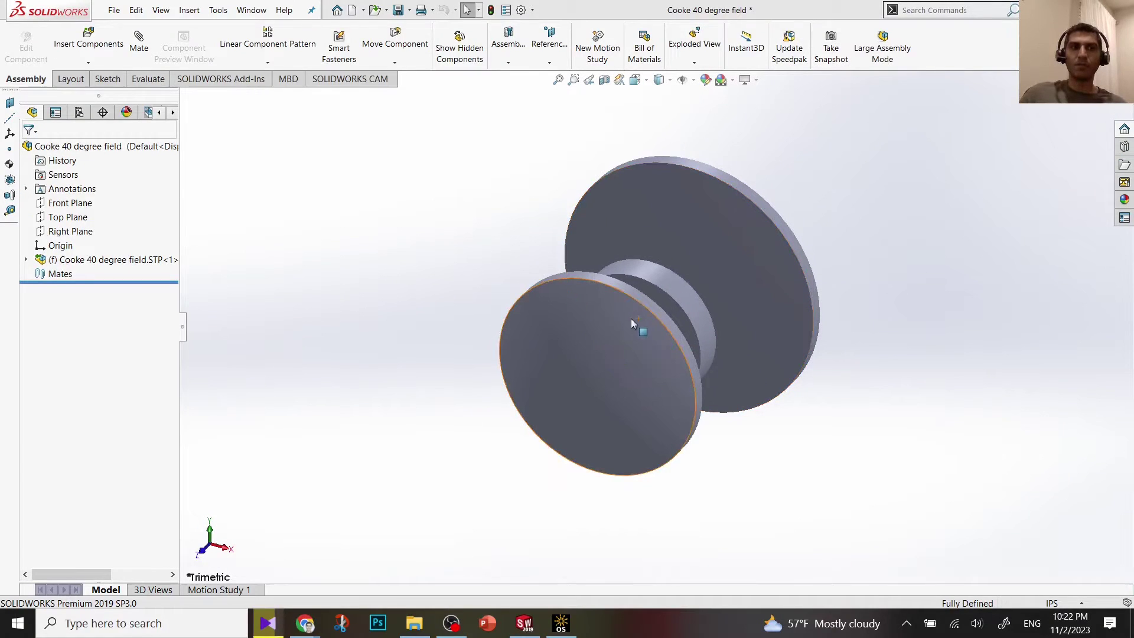
- Inspect the three-lens assembly's components, then close it with Don't Save
{"action": "mouse_move", "coordinate": [605, 344]}
{"action": "middle_mouse_down"}
{"action": "mouse_move", "coordinate": [638, 294]}
{"action": "mouse_move", "coordinate": [560, 297]}
{"action": "middle_mouse_up"}
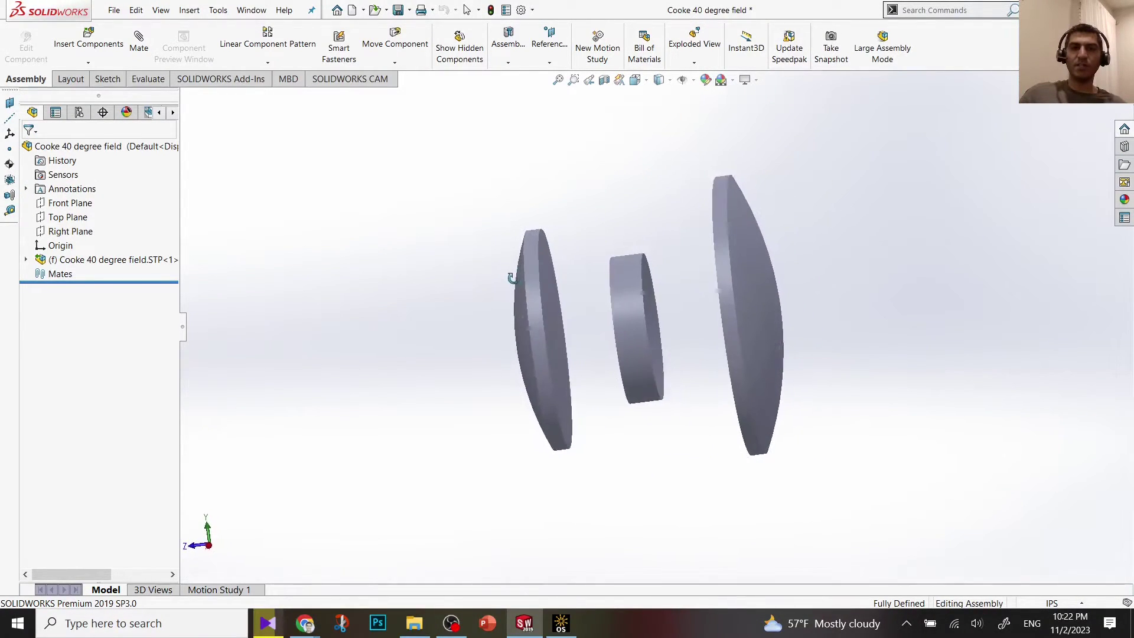
{"action": "left_click", "coordinate": [561, 297]}
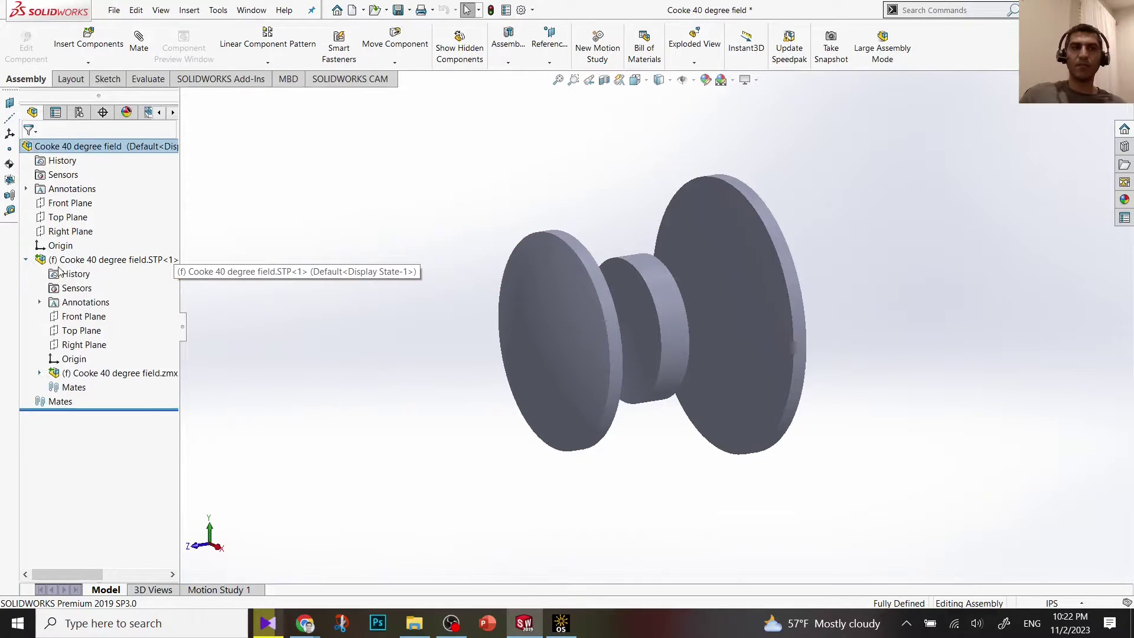
{"action": "left_click", "coordinate": [39, 373]}
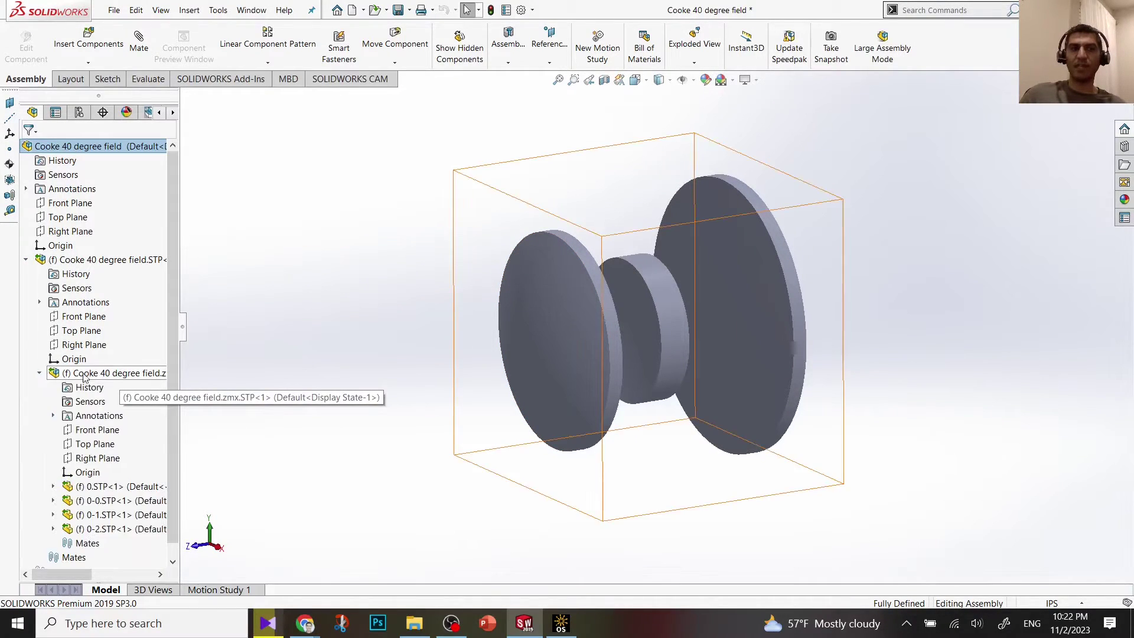
{"action": "middle_click_drag", "start_coordinate": [593, 367], "coordinate": [630, 349]}
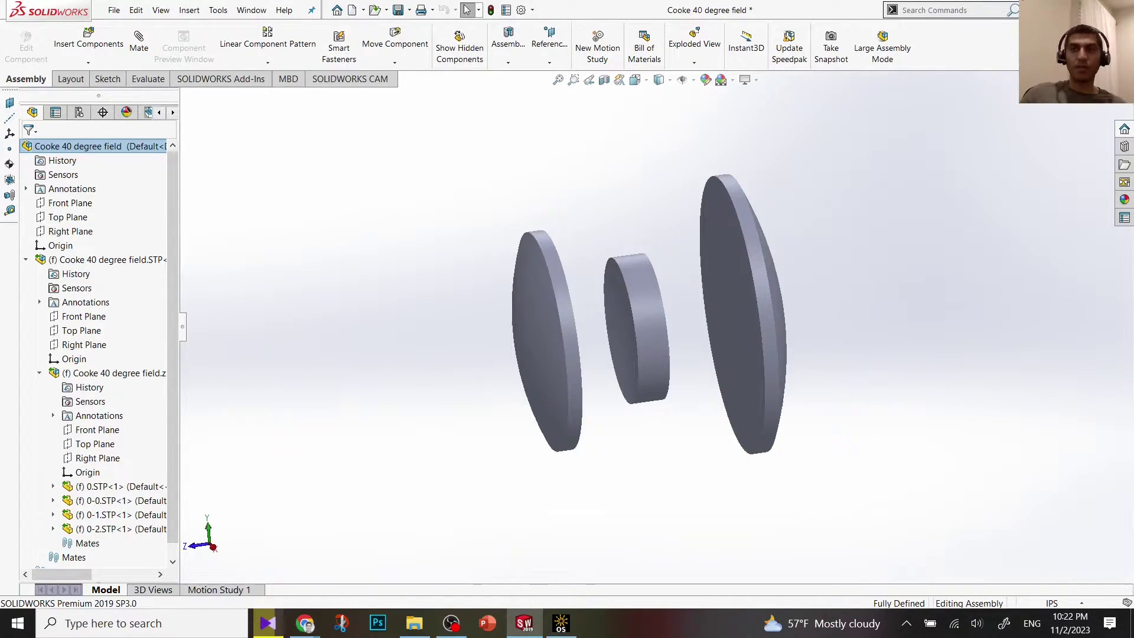
{"action": "key", "text": "ctrl+w"}
{"action": "left_click", "coordinate": [511, 326]}
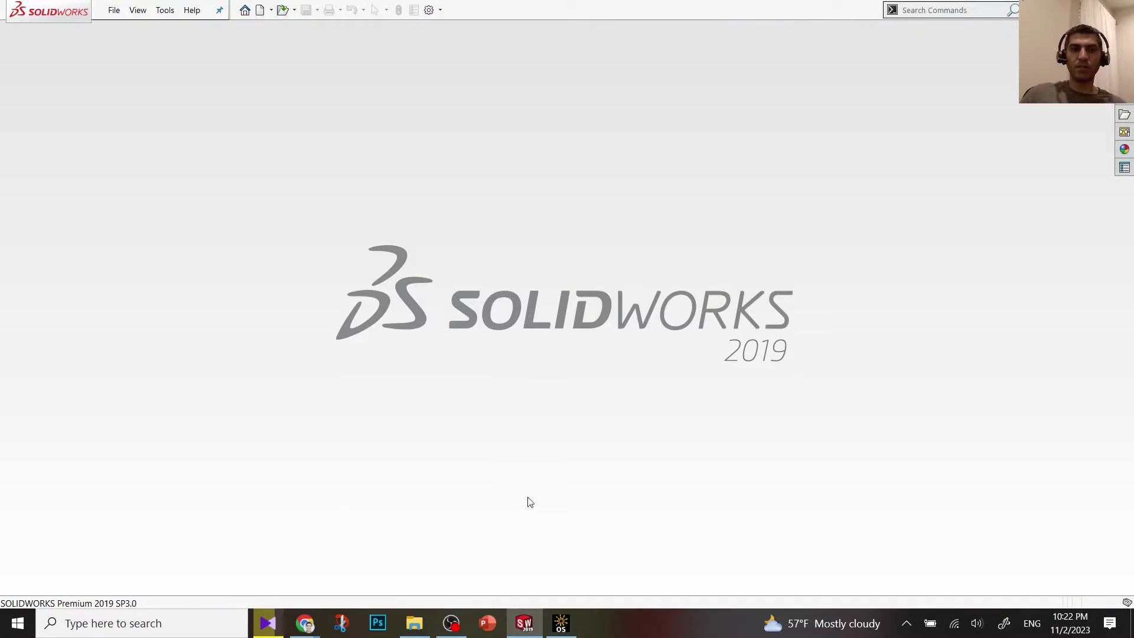
- Apply OpticStudio Preferences with Use Parasolid Libraries left unchecked, skipping the configuration file save
{"action": "left_click", "coordinate": [561, 623]}
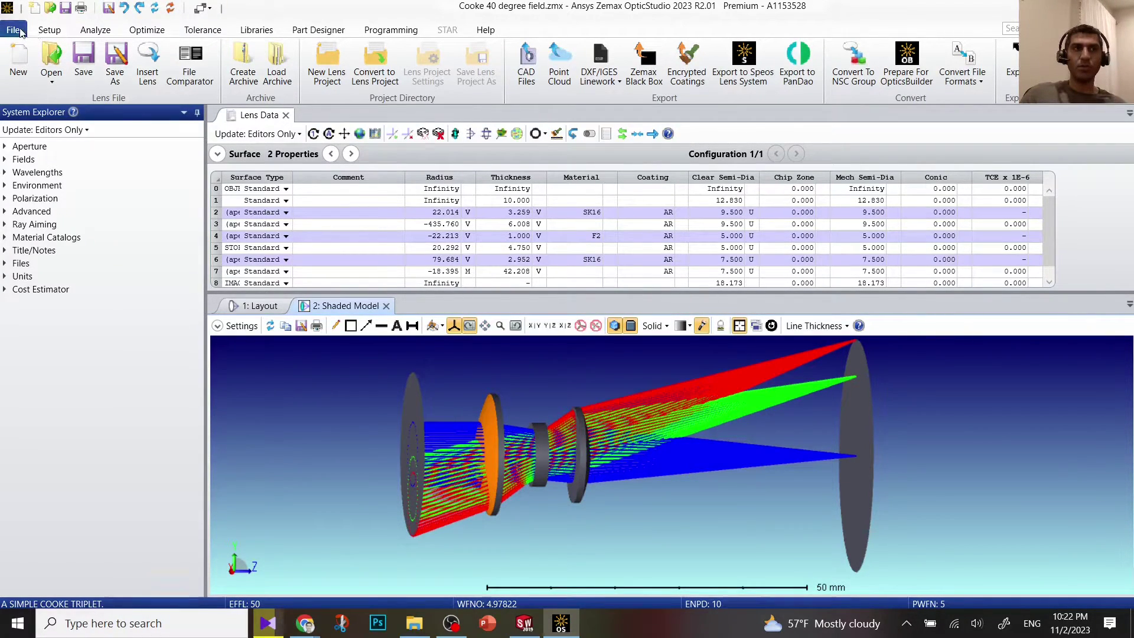
{"action": "left_click", "coordinate": [46, 30]}
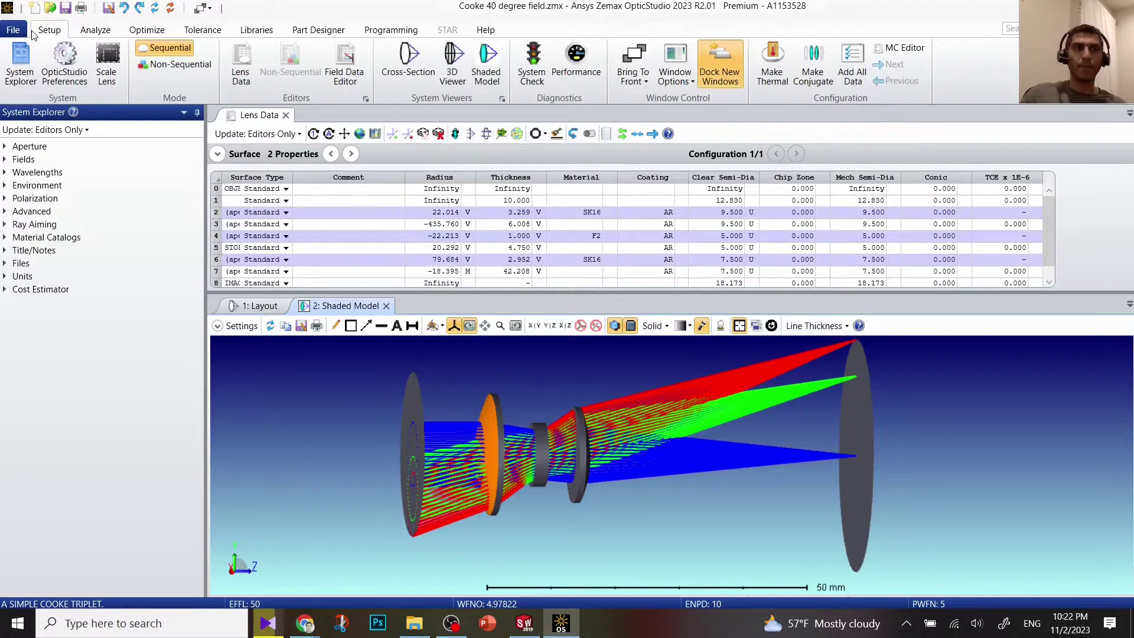
{"action": "left_click", "coordinate": [77, 75]}
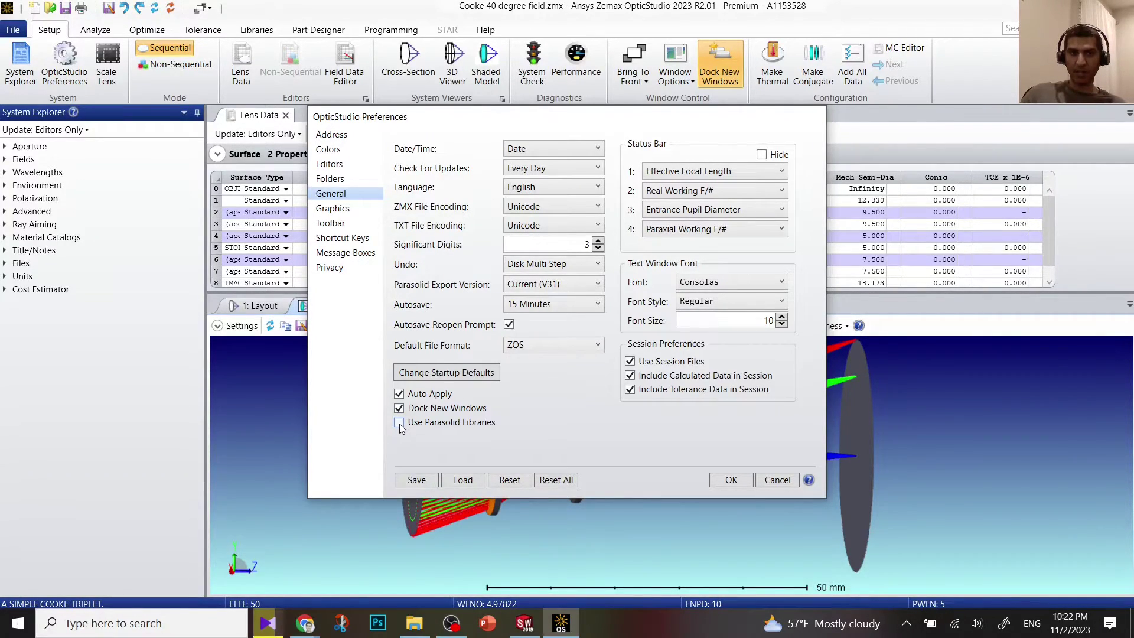
{"action": "left_click", "coordinate": [423, 483]}
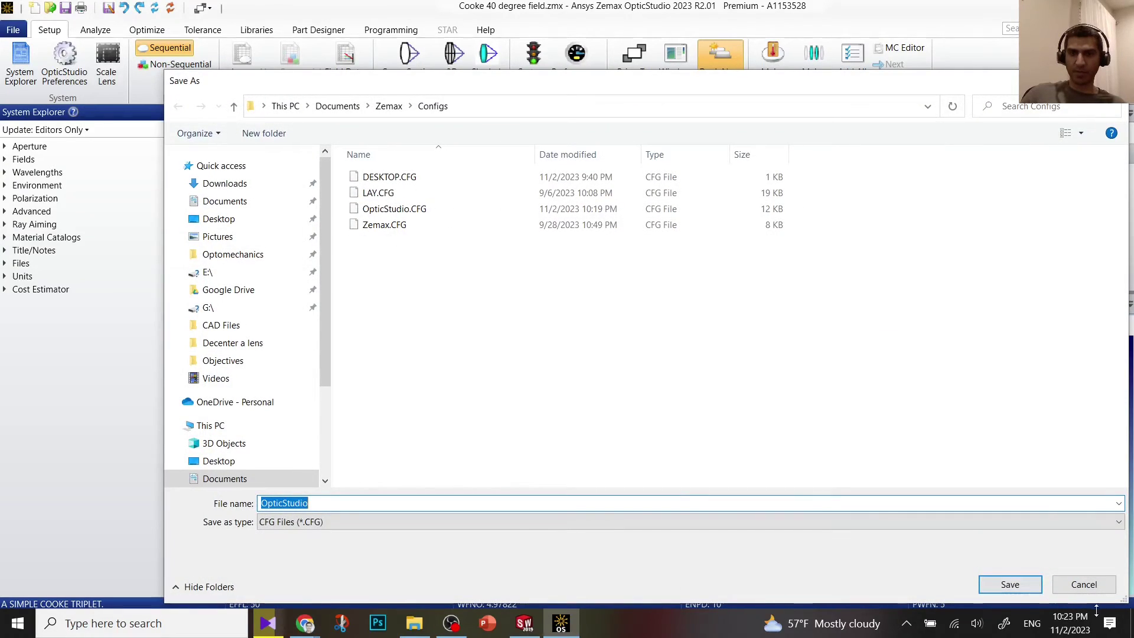
{"action": "left_click", "coordinate": [1058, 583]}
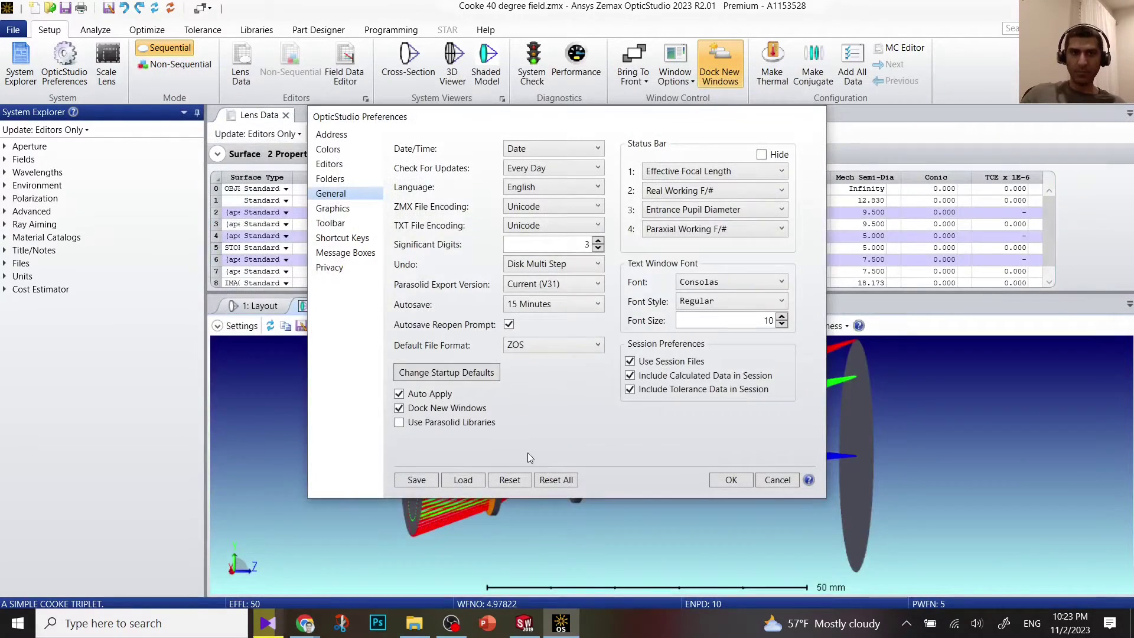
{"action": "left_click", "coordinate": [735, 483]}
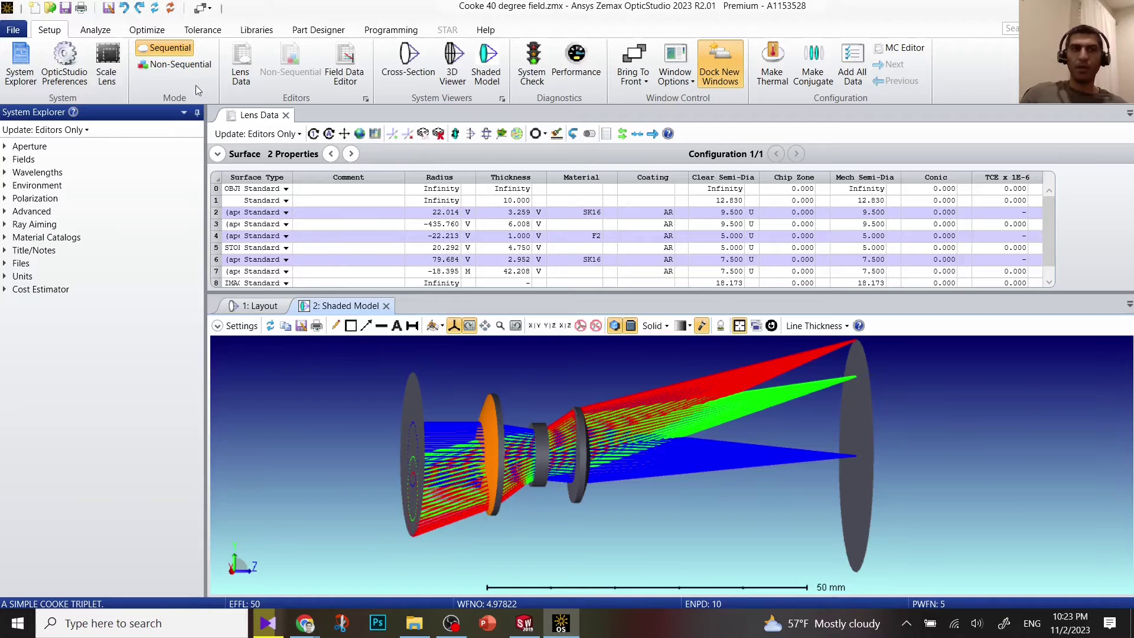
- Re-export surfaces 0–8 as STEP, overwriting Cooke 40 degree field.STP
{"action": "left_click", "coordinate": [13, 30]}
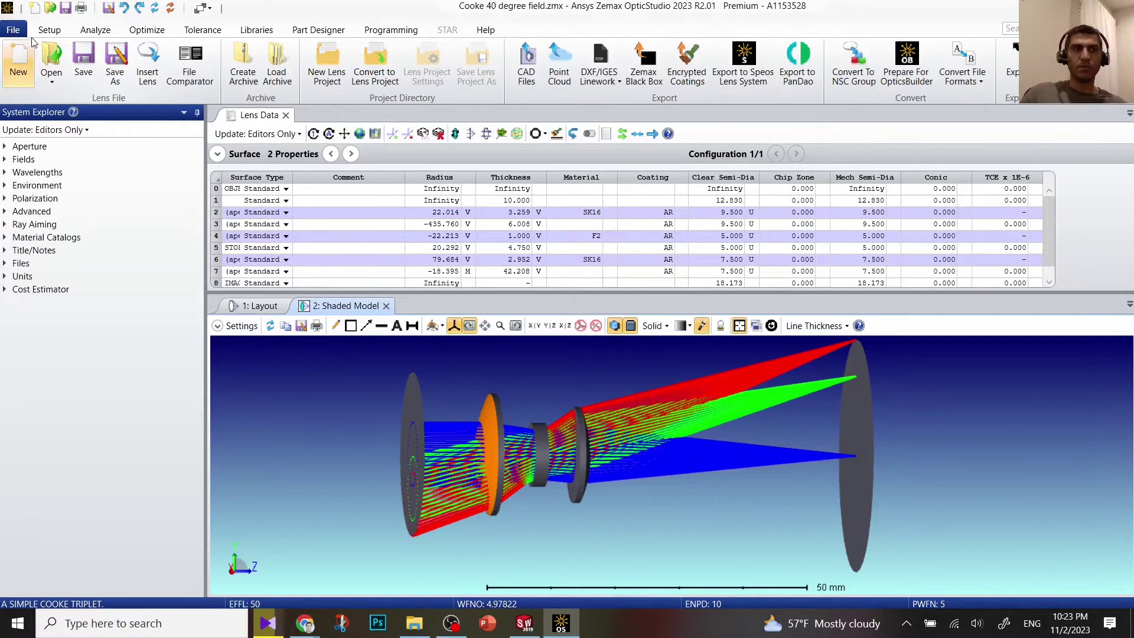
{"action": "left_click", "coordinate": [527, 68]}
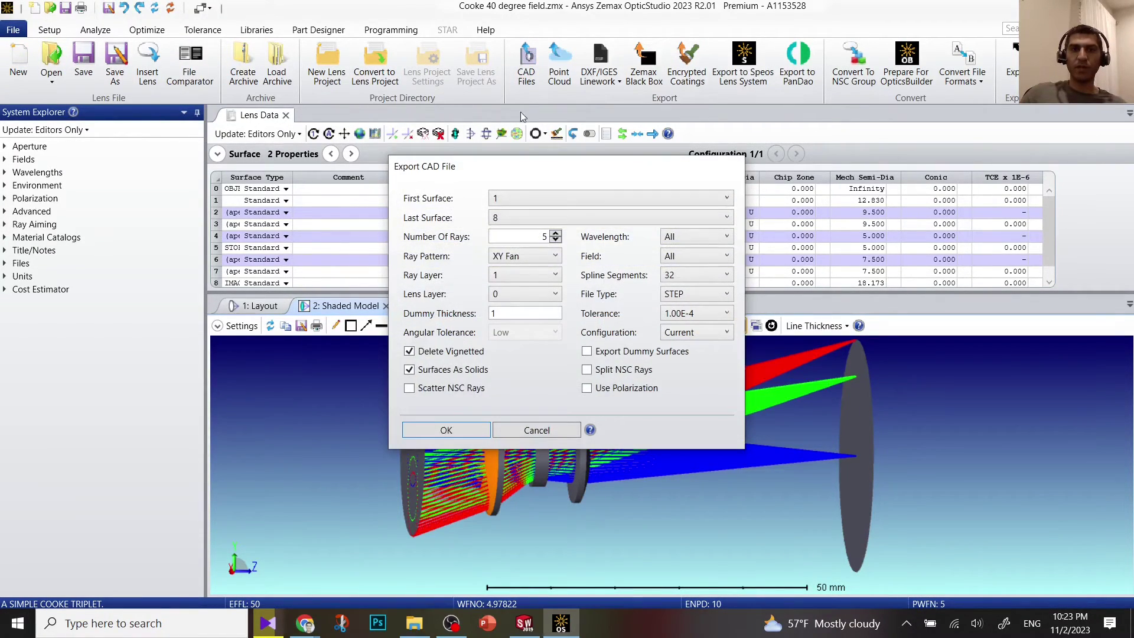
{"action": "left_click", "coordinate": [521, 201]}
{"action": "left_click", "coordinate": [519, 198]}
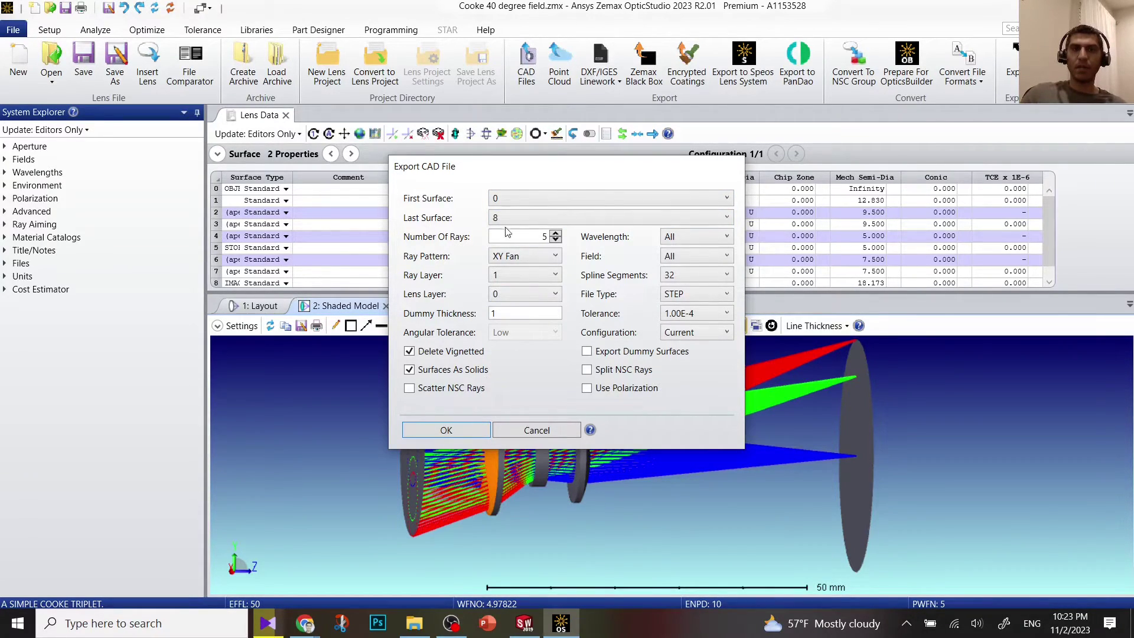
{"action": "left_click", "coordinate": [469, 434]}
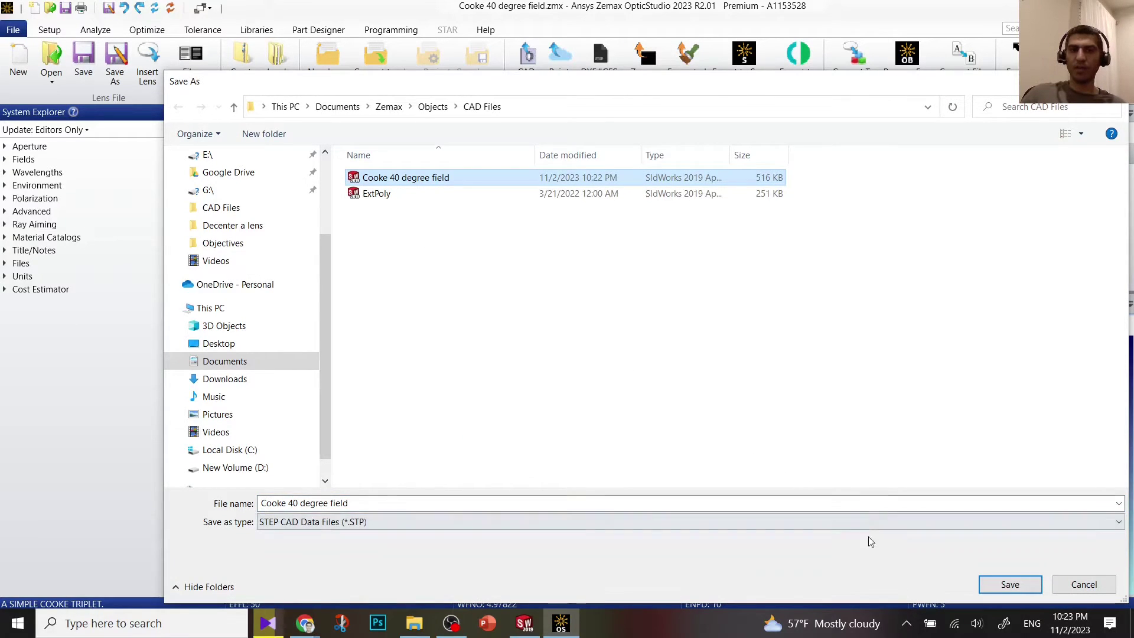
{"action": "left_click", "coordinate": [1004, 584]}
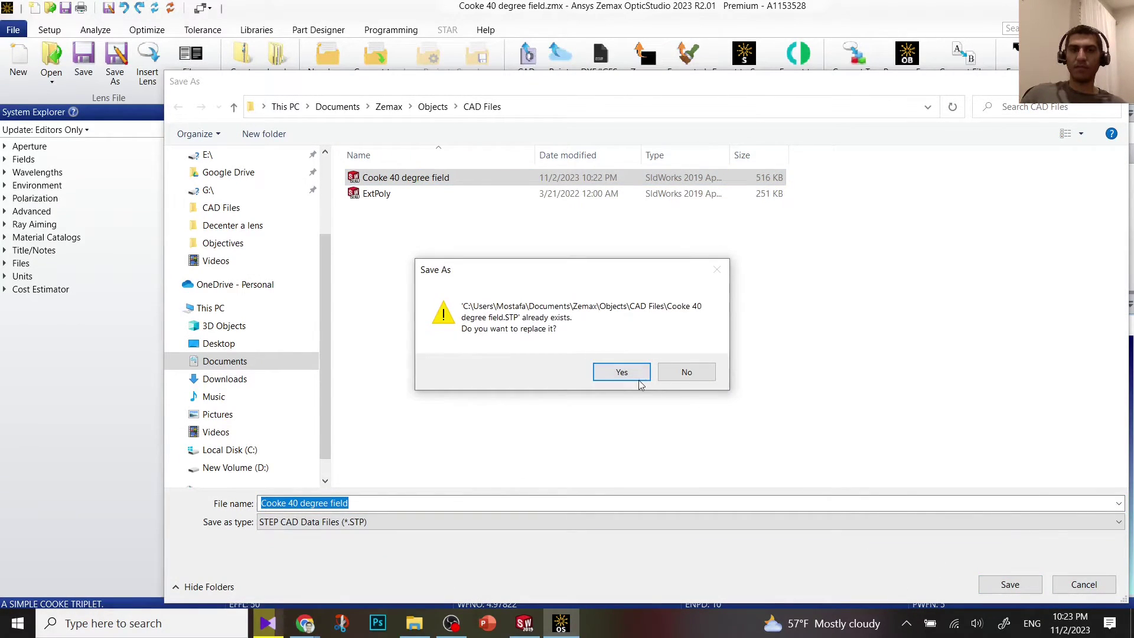
{"action": "left_click", "coordinate": [638, 380]}
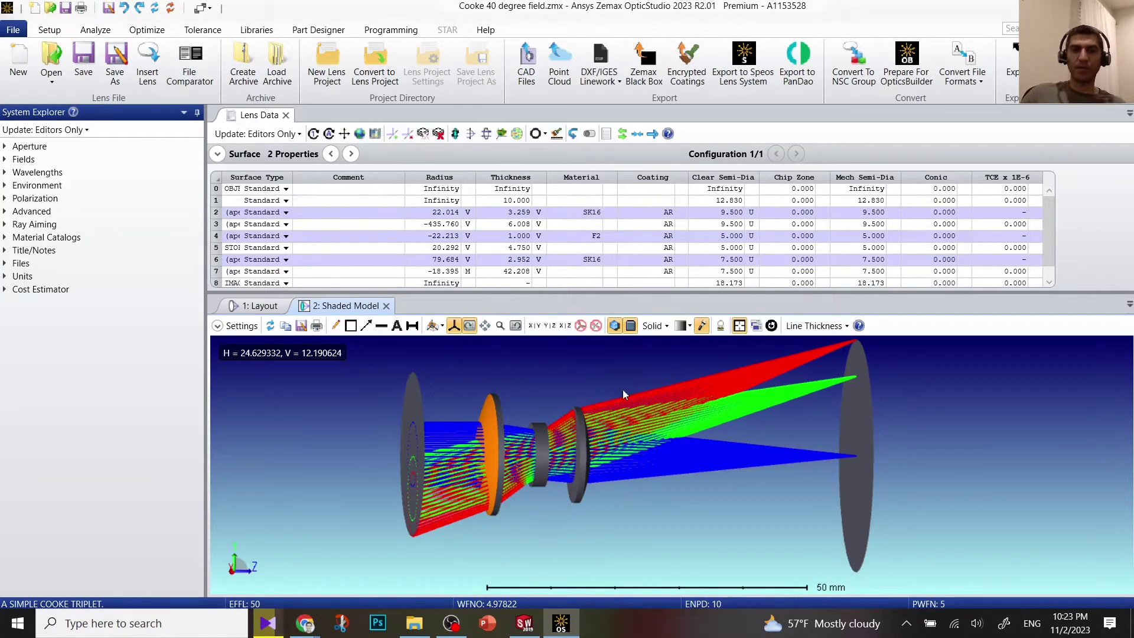
- Select the Cooke 40 degree field STEP file in SolidWorks' Open dialog
{"action": "left_click", "coordinate": [524, 623]}
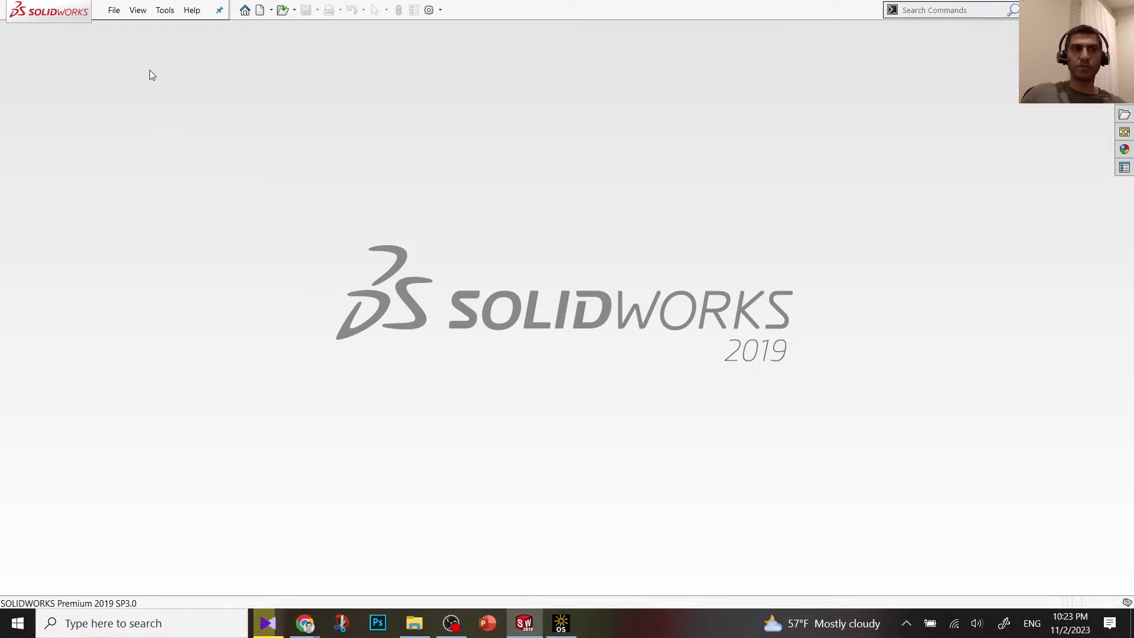
{"action": "left_click", "coordinate": [114, 12]}
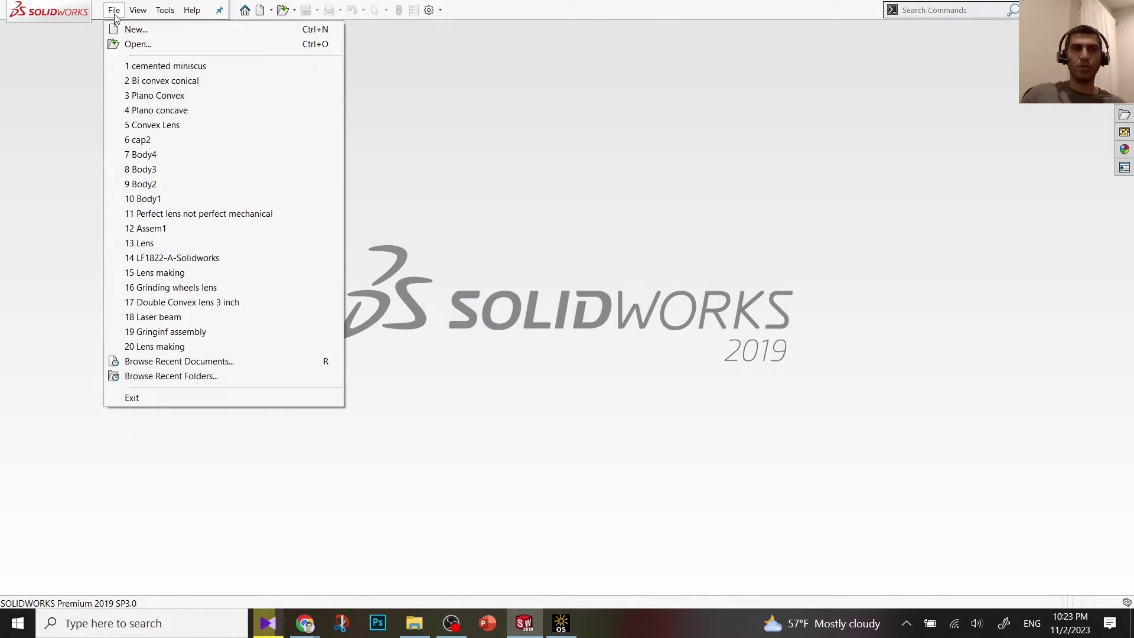
{"action": "left_click", "coordinate": [126, 45]}
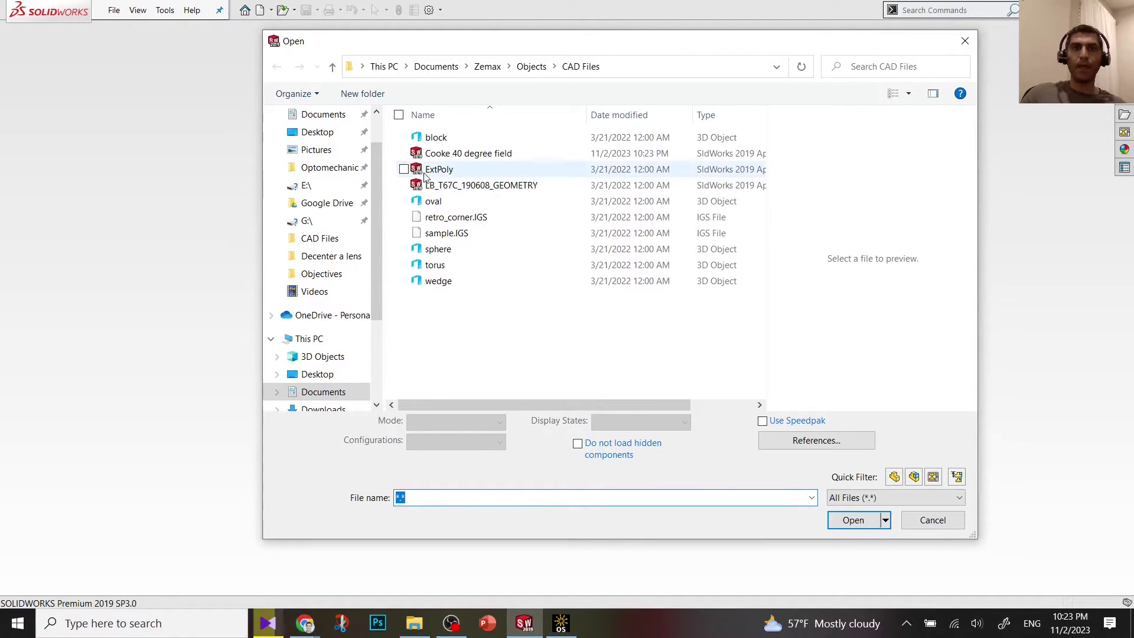
{"action": "left_click", "coordinate": [437, 158]}
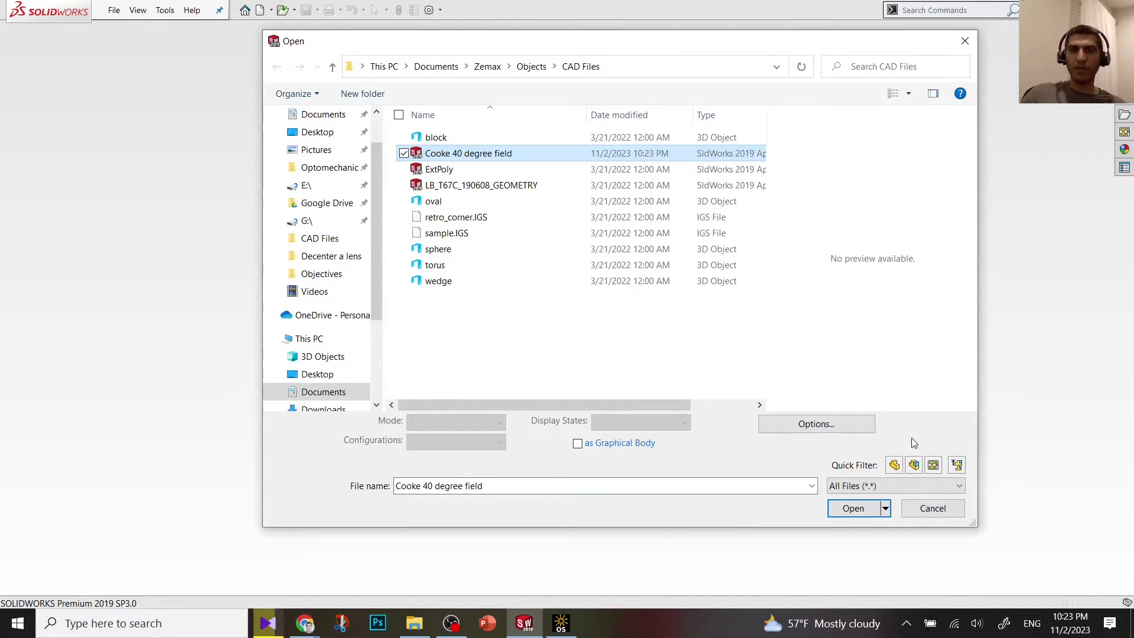
- Enable STEP import of Free Curves and Points as Sketch, then open the file
{"action": "left_click", "coordinate": [845, 425]}
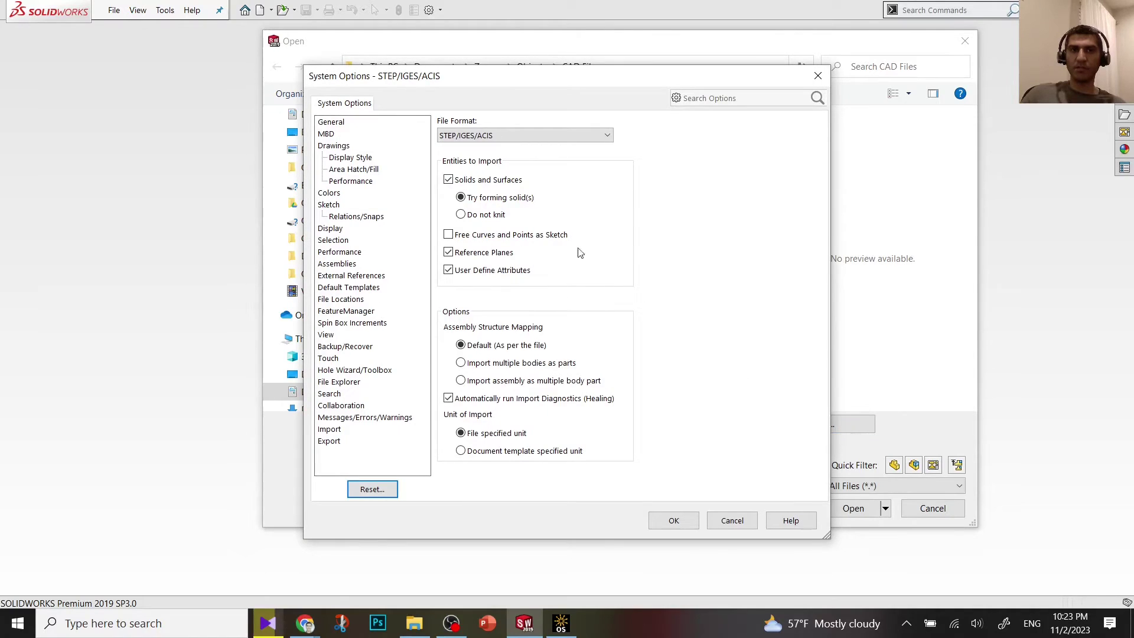
{"action": "left_click", "coordinate": [488, 137]}
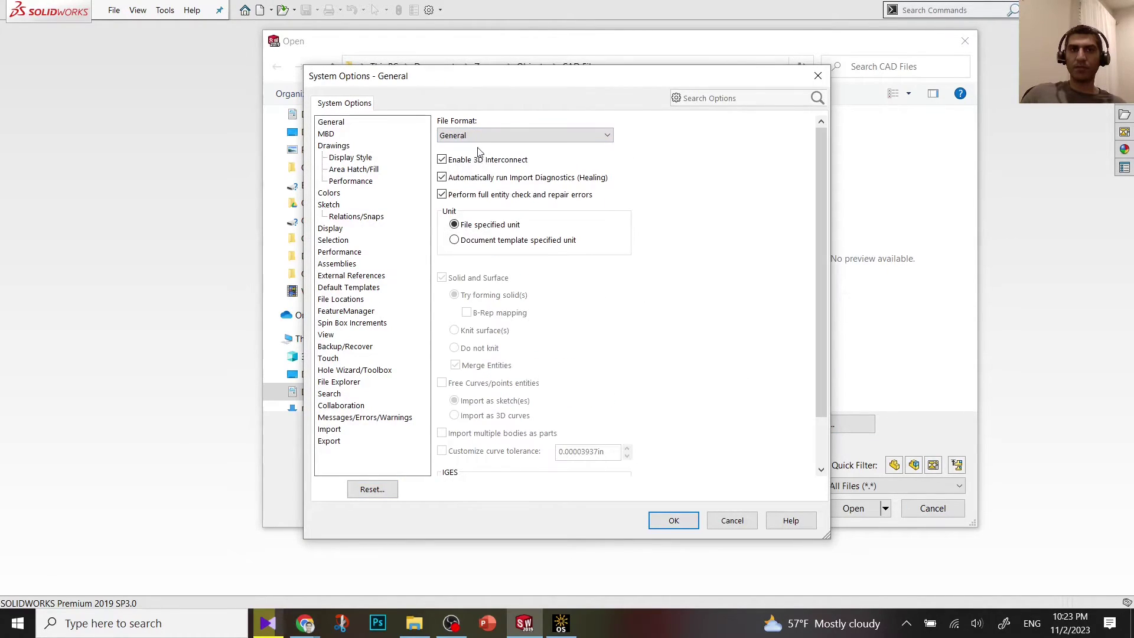
{"action": "left_click", "coordinate": [481, 137]}
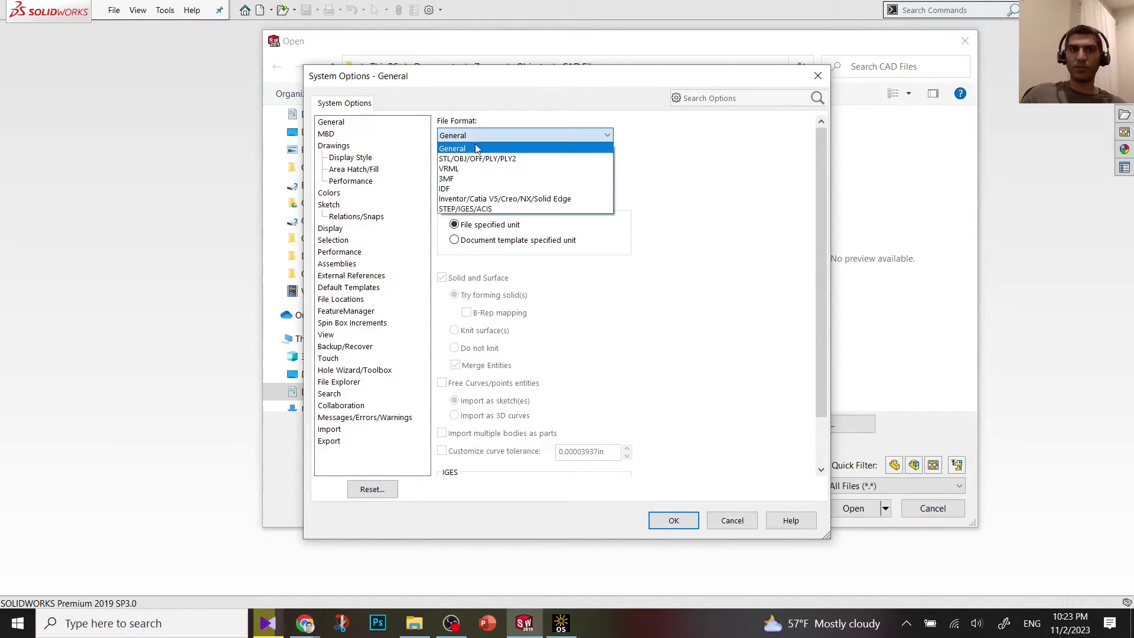
{"action": "left_click", "coordinate": [485, 210]}
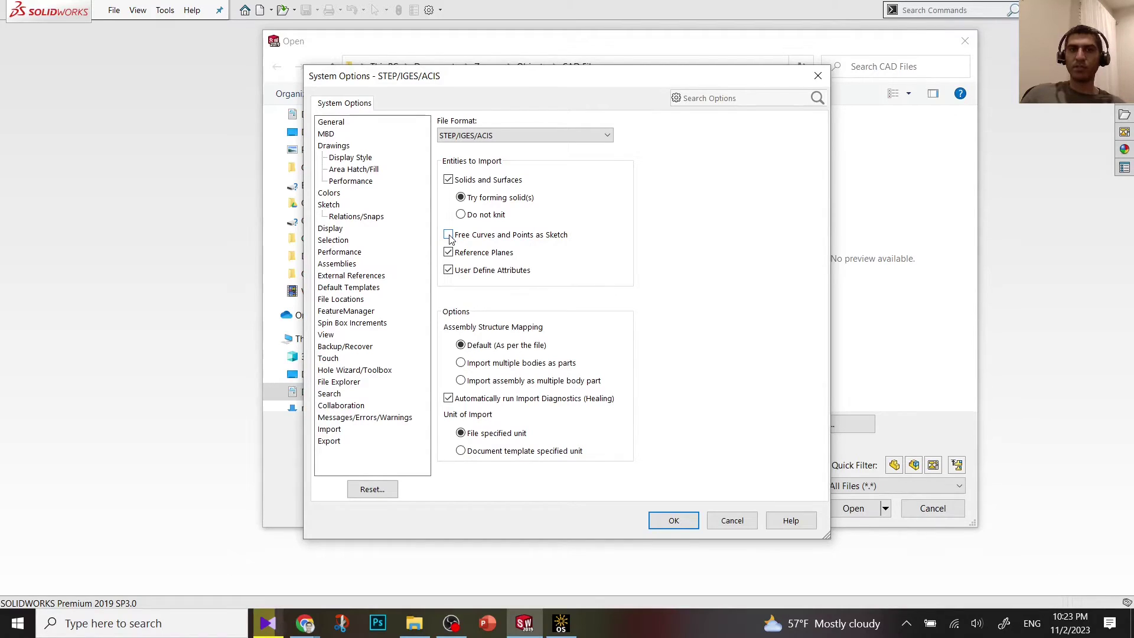
{"action": "left_click", "coordinate": [675, 520]}
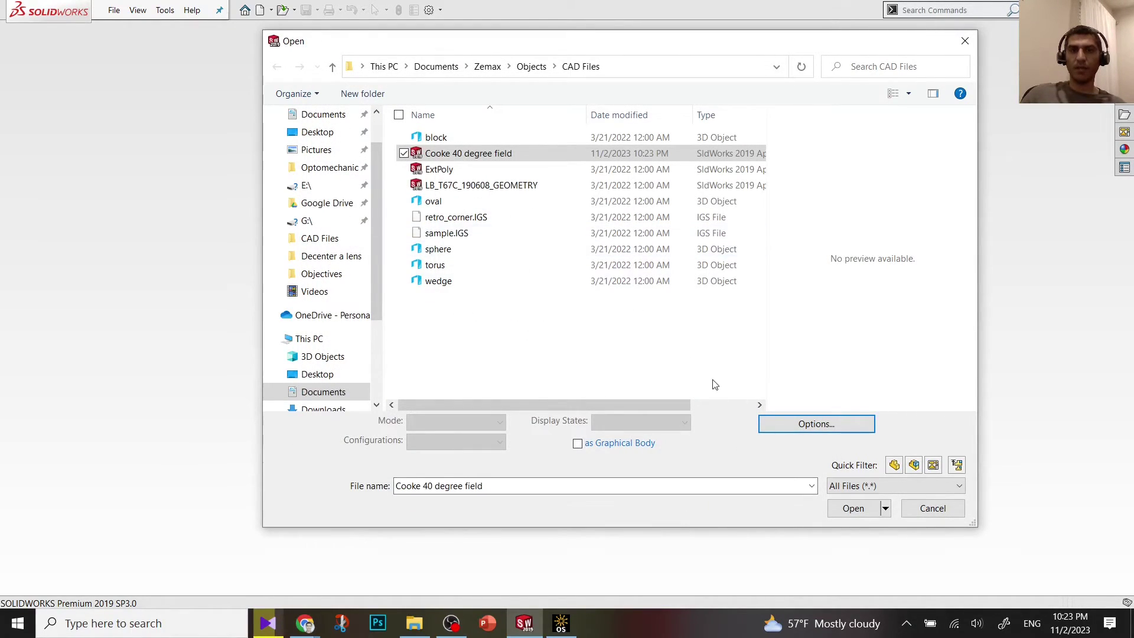
{"action": "left_click", "coordinate": [849, 507]}
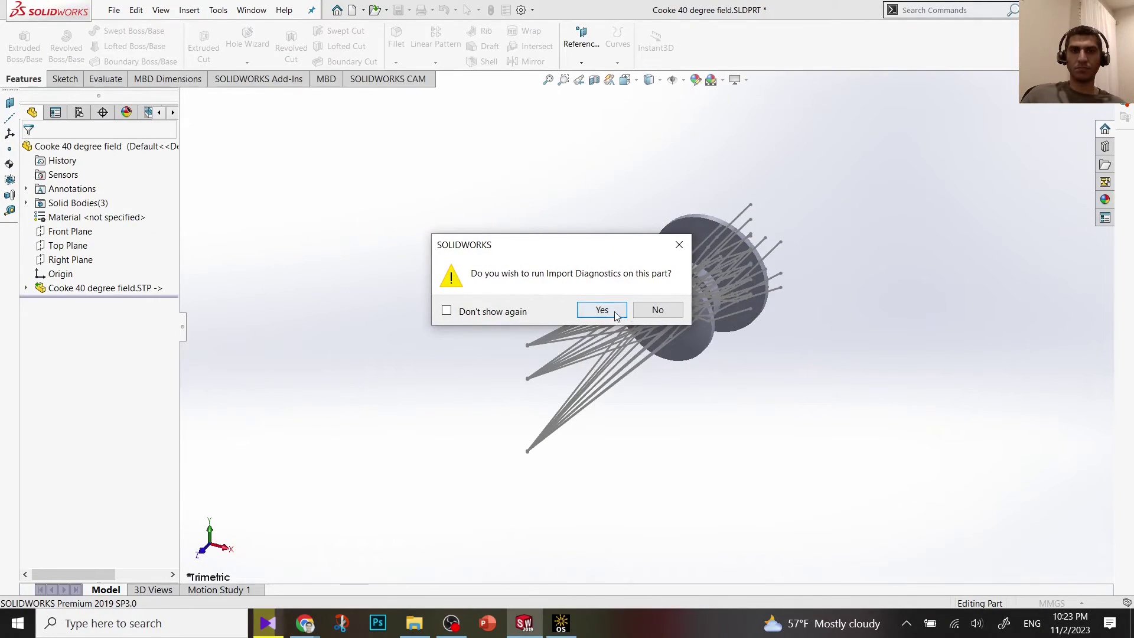
- Dismiss Import Diagnostics, orbit to a side view, inspect a ray, and expand Sketches(73)
{"action": "left_click", "coordinate": [647, 310]}
{"action": "mouse_move", "coordinate": [647, 312]}
{"action": "middle_mouse_down"}
{"action": "mouse_move", "coordinate": [484, 273]}
{"action": "mouse_move", "coordinate": [562, 329]}
{"action": "mouse_move", "coordinate": [742, 319]}
{"action": "middle_mouse_up"}
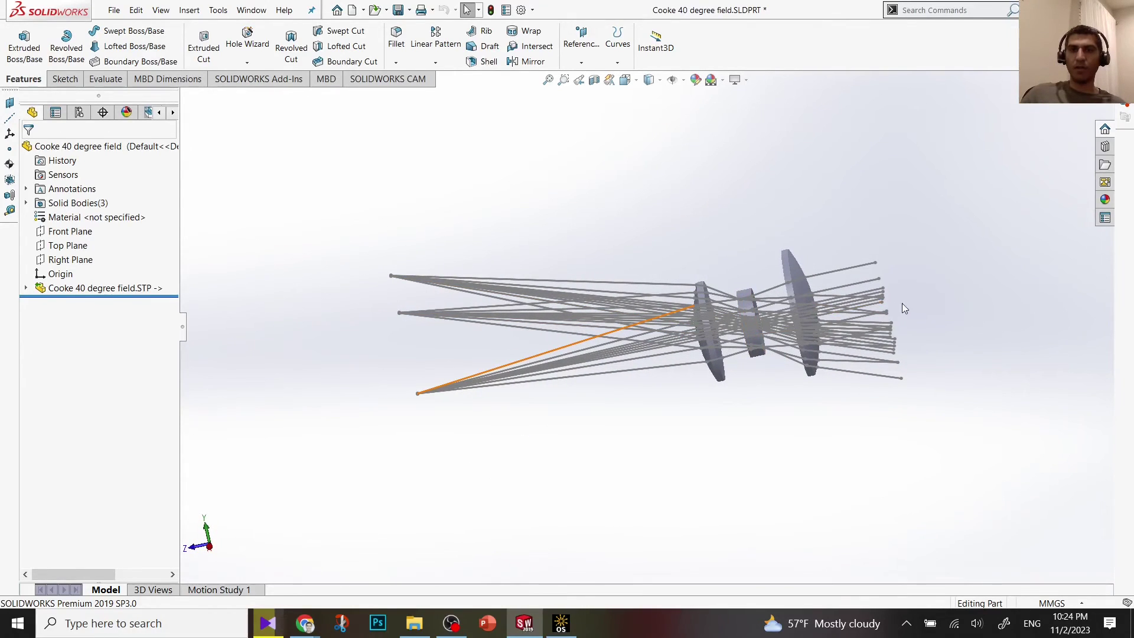
{"action": "mouse_move", "coordinate": [905, 308]}
{"action": "middle_mouse_down"}
{"action": "mouse_move", "coordinate": [631, 345]}
{"action": "mouse_move", "coordinate": [501, 399]}
{"action": "middle_mouse_up"}
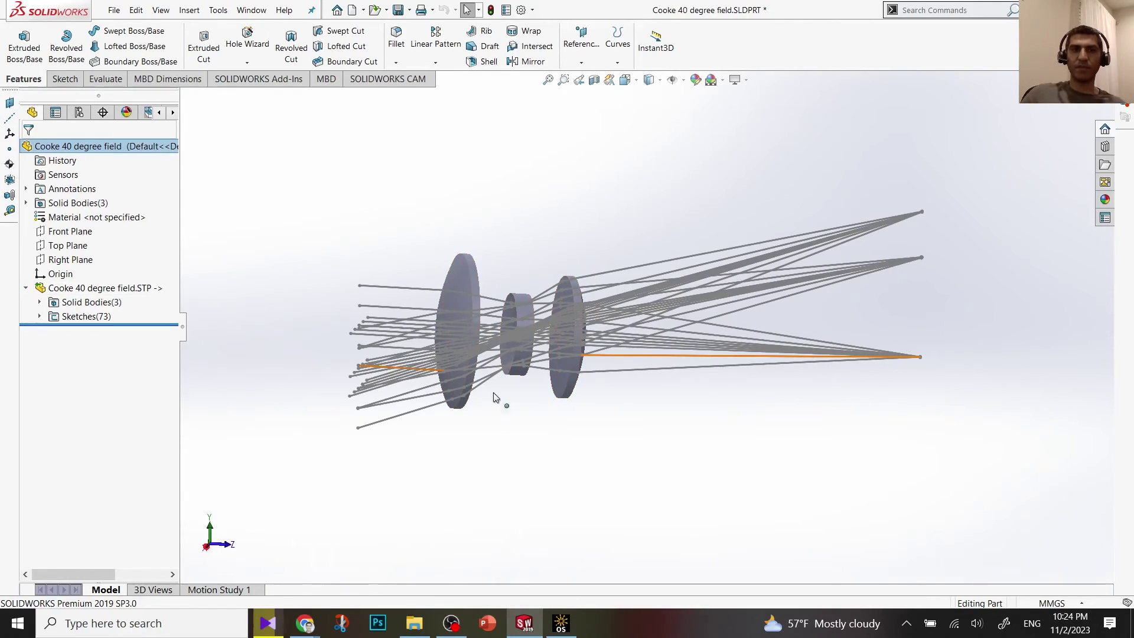
{"action": "middle_click_drag", "start_coordinate": [381, 330], "coordinate": [385, 353]}
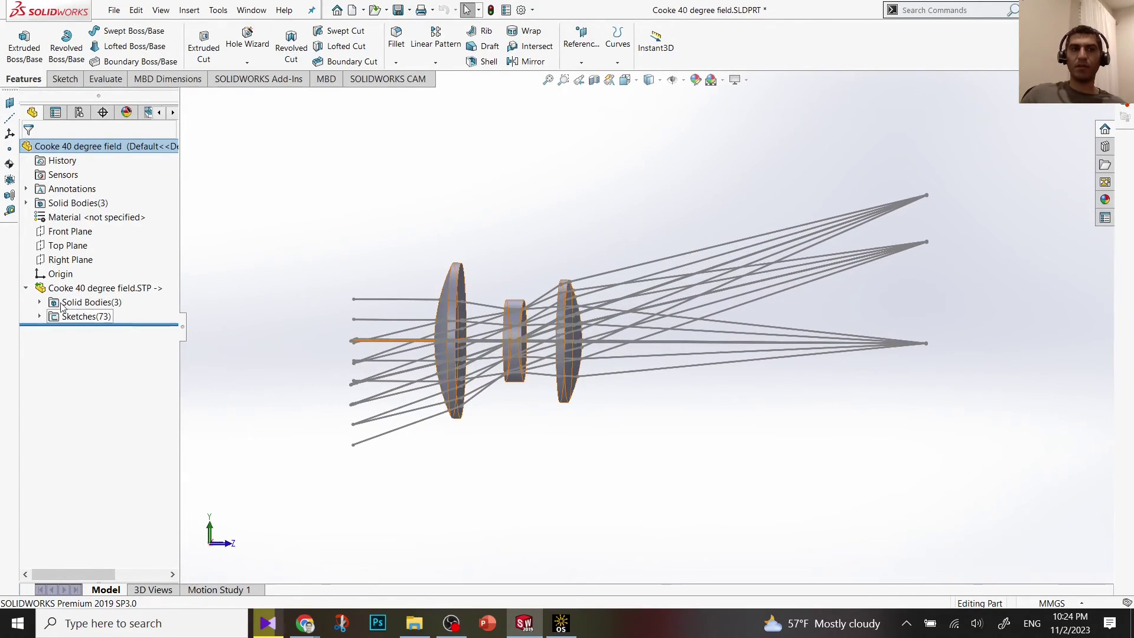
{"action": "left_click", "coordinate": [379, 302]}
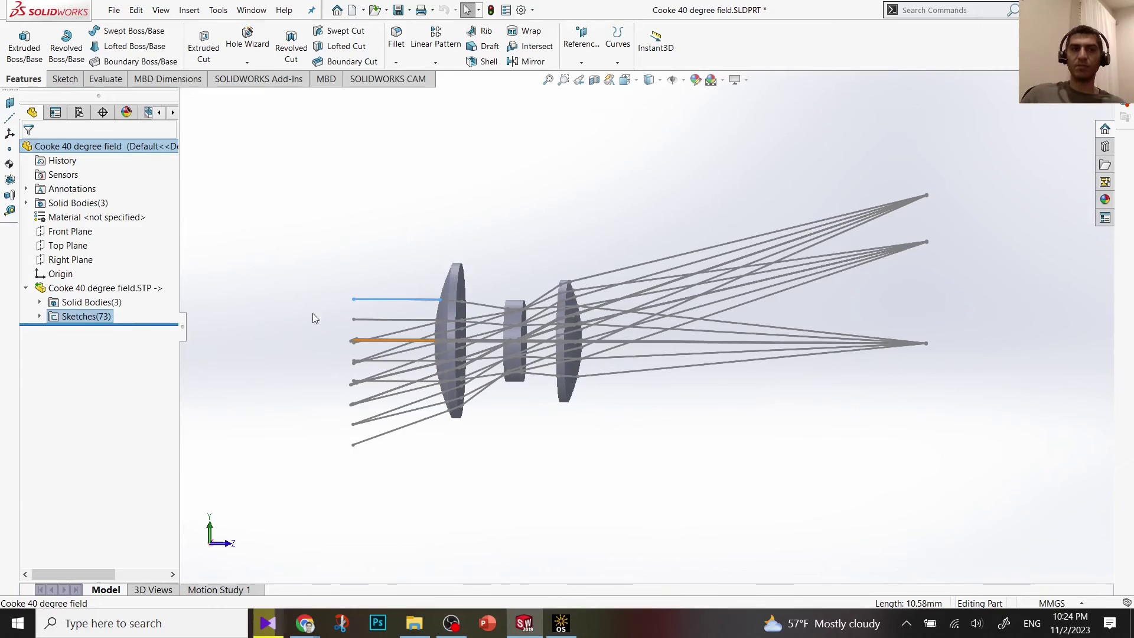
{"action": "double_click", "coordinate": [80, 317]}
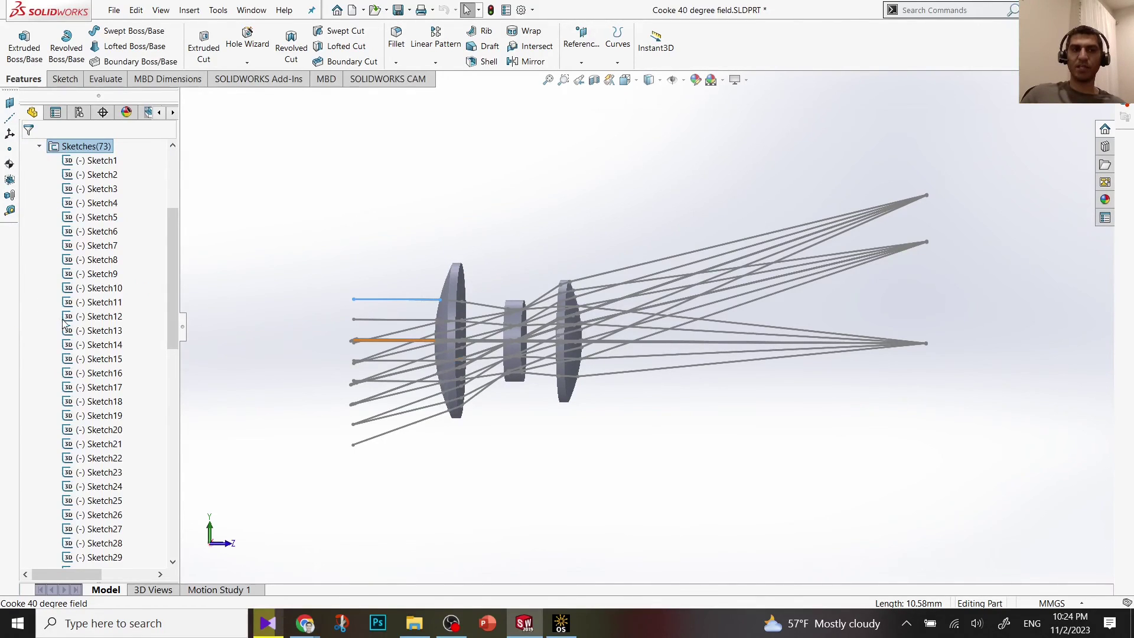
{"action": "scroll", "coordinate": [88, 300], "scroll_direction": "up", "scroll_amount": 2}
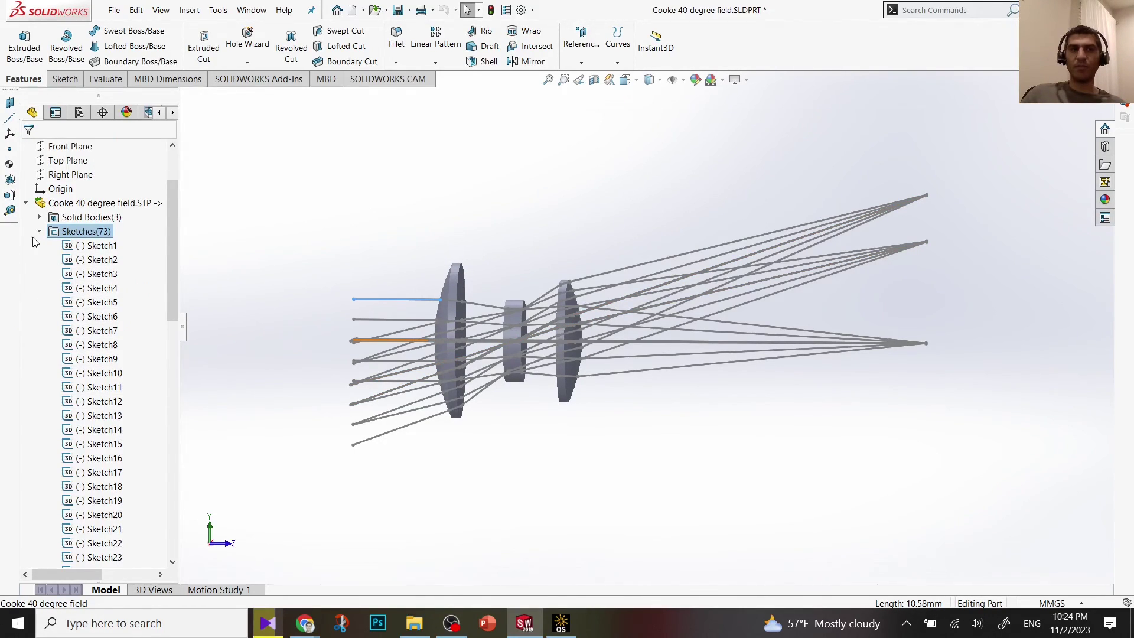